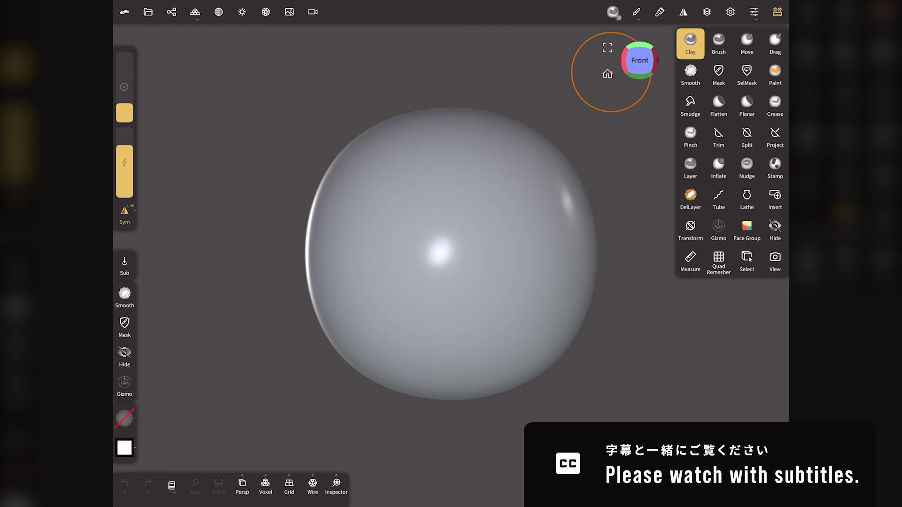
Step: Delete the default sphere and add a torus primitive in its place
{"action": "left_click", "coordinate": [174, 12]}
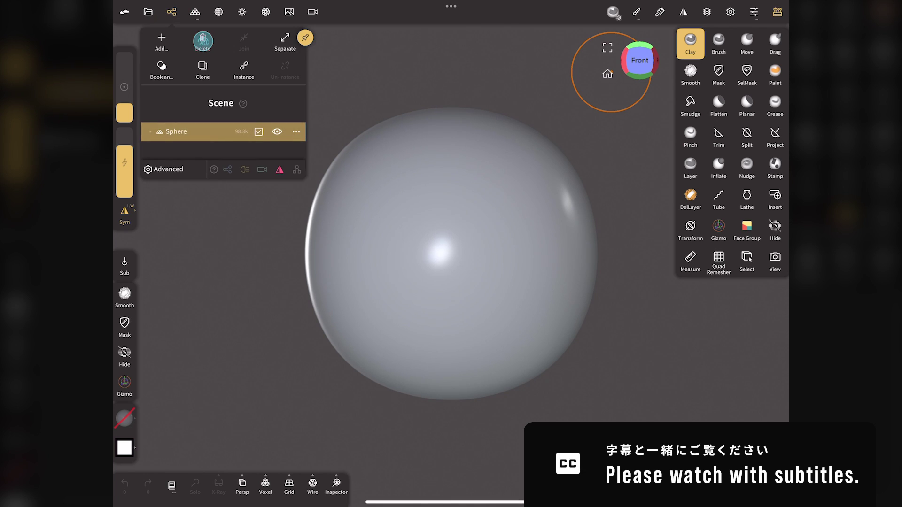
{"action": "left_click", "coordinate": [203, 40]}
{"action": "left_click", "coordinate": [161, 40]}
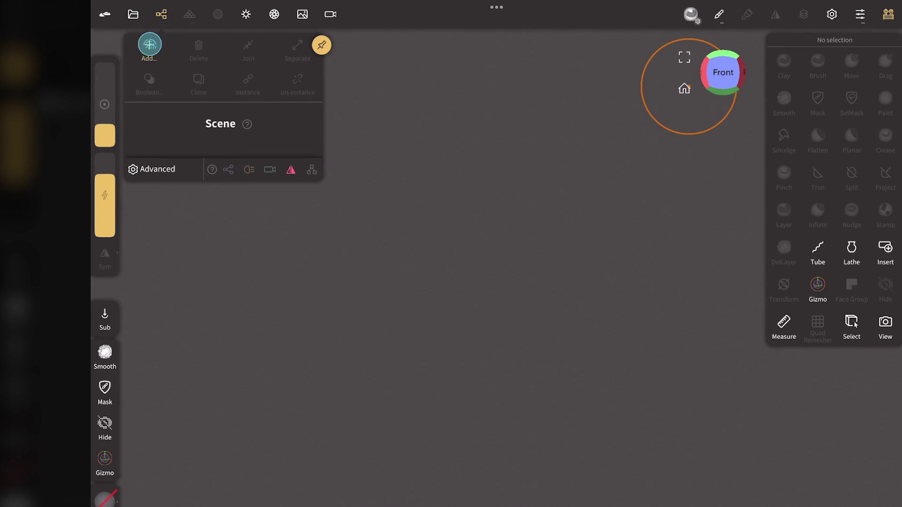
{"action": "left_click", "coordinate": [297, 134]}
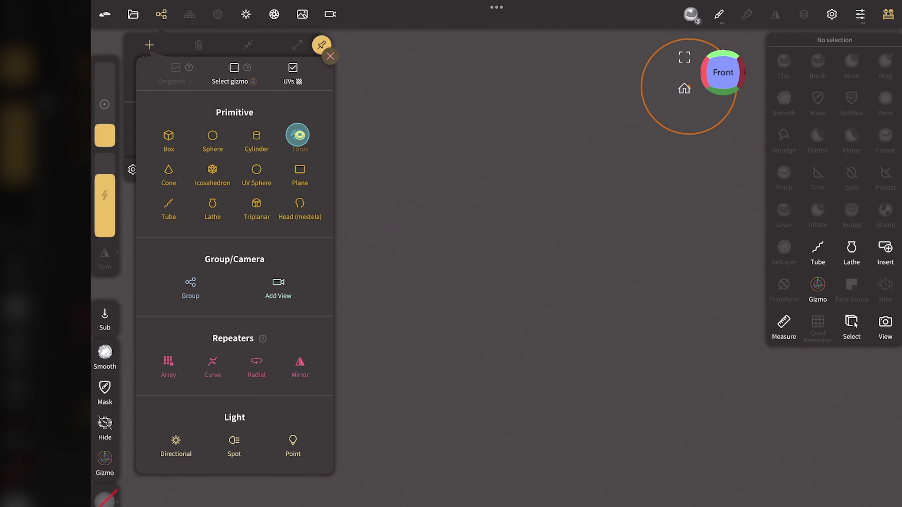
{"action": "left_click", "coordinate": [163, 14]}
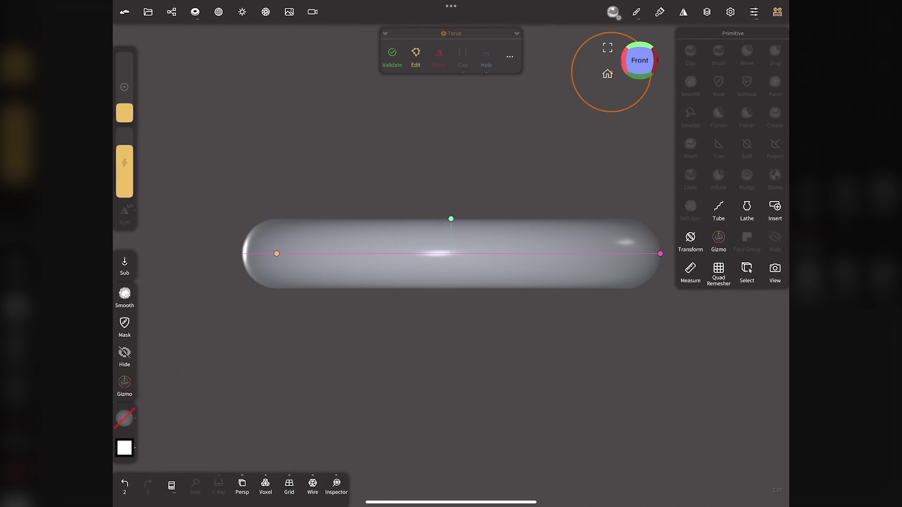
Step: Thicken the torus tube to an inner radius of about 0.2021, viewing from above
{"action": "left_click_drag", "start_coordinate": [729, 75], "coordinate": [732, 89]}
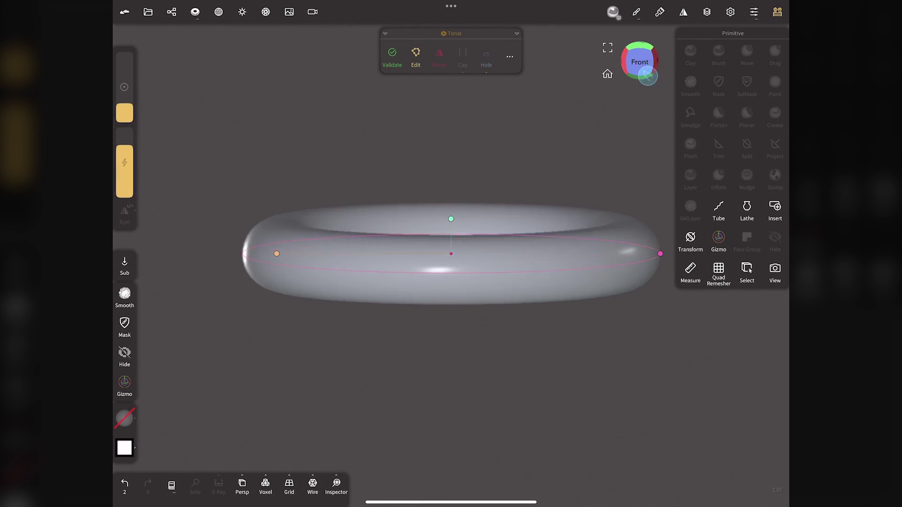
{"action": "left_click_drag", "start_coordinate": [647, 75], "coordinate": [643, 122]}
{"action": "left_click_drag", "start_coordinate": [451, 226], "coordinate": [456, 202]}
{"action": "mouse_move", "coordinate": [612, 78]}
{"action": "left_mouse_down"}
{"action": "mouse_move", "coordinate": [643, 109]}
{"action": "mouse_move", "coordinate": [638, 126]}
{"action": "left_mouse_up"}
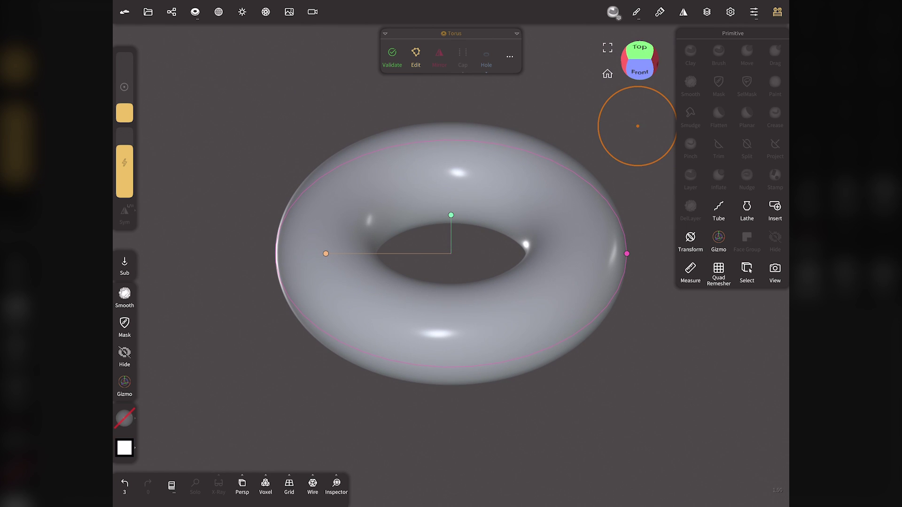
Step: Validate the torus and multires-subdivide it repeatedly to 6.63M vertices, checking with wireframe
{"action": "left_click", "coordinate": [397, 59]}
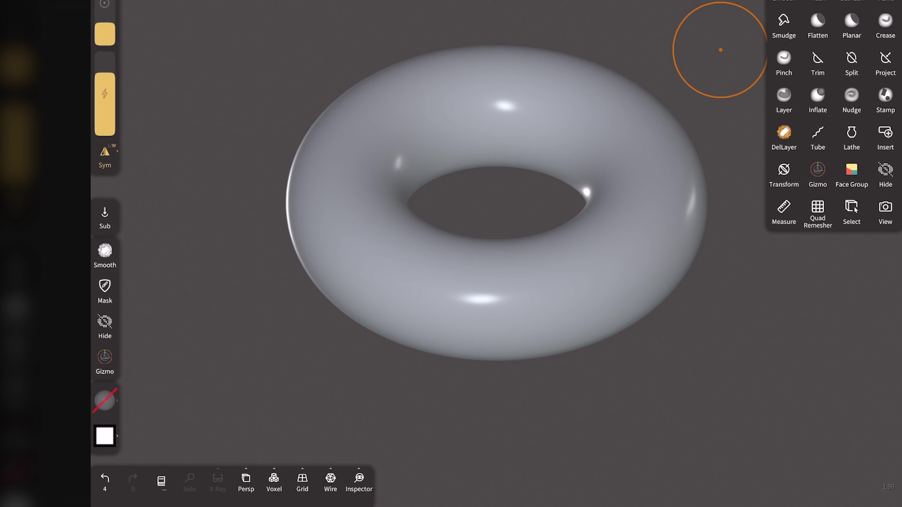
{"action": "left_click", "coordinate": [330, 483]}
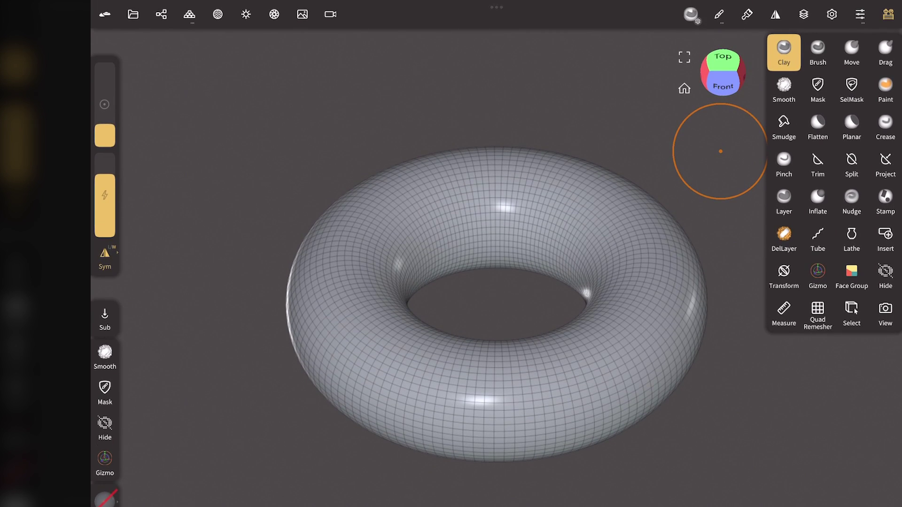
{"action": "left_click", "coordinate": [190, 14]}
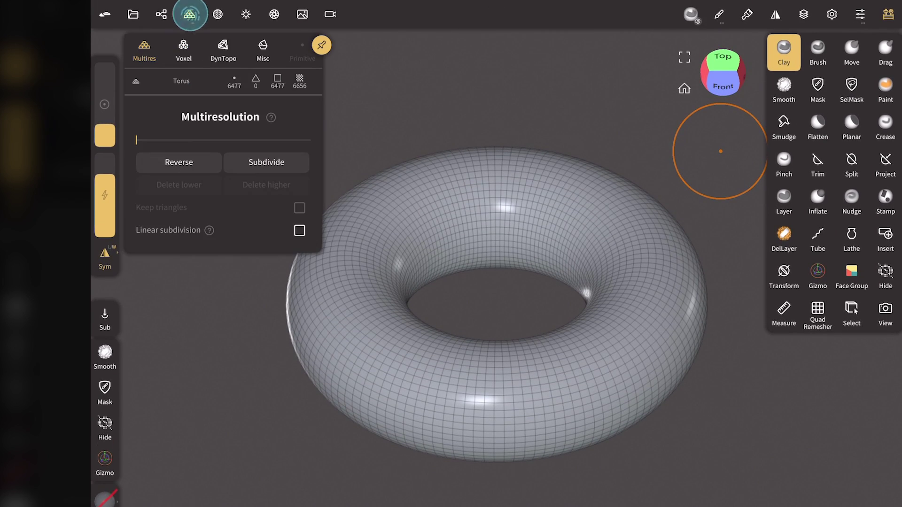
{"action": "left_click", "coordinate": [240, 162]}
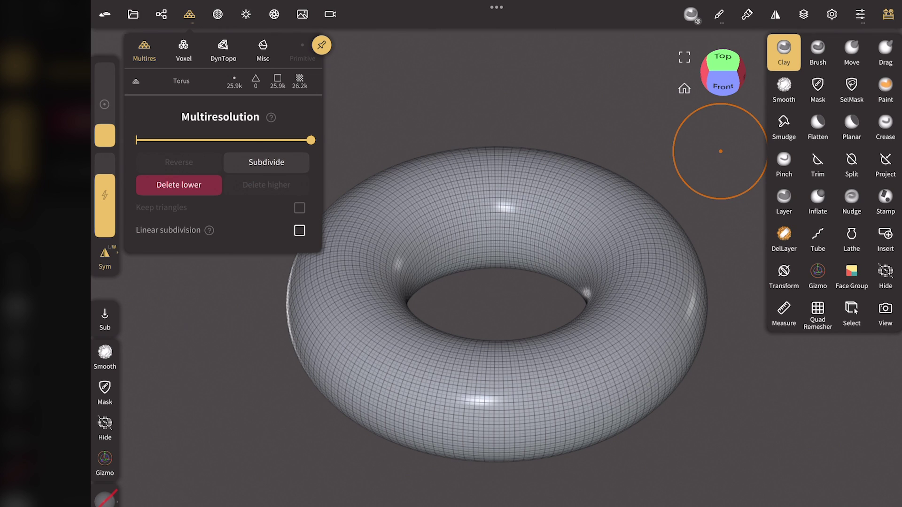
{"action": "left_click", "coordinate": [240, 162]}
{"action": "left_click", "coordinate": [241, 162]}
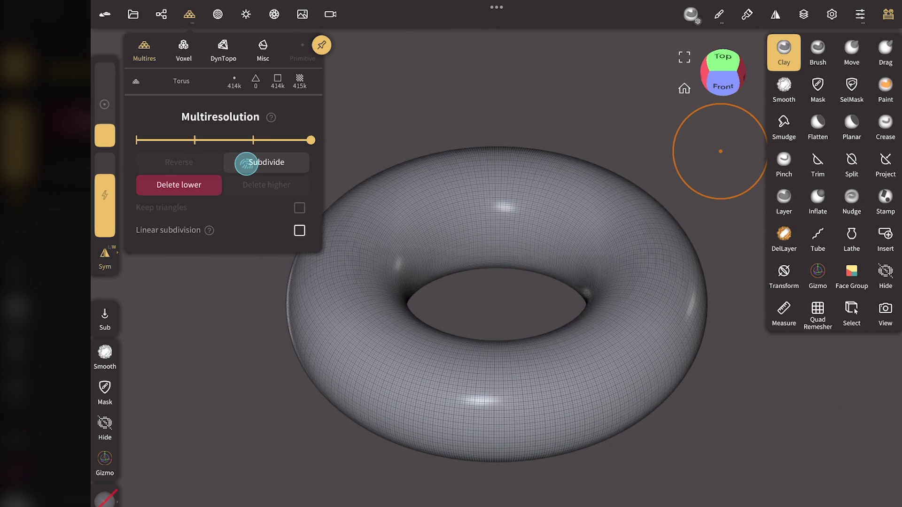
{"action": "left_click", "coordinate": [242, 162]}
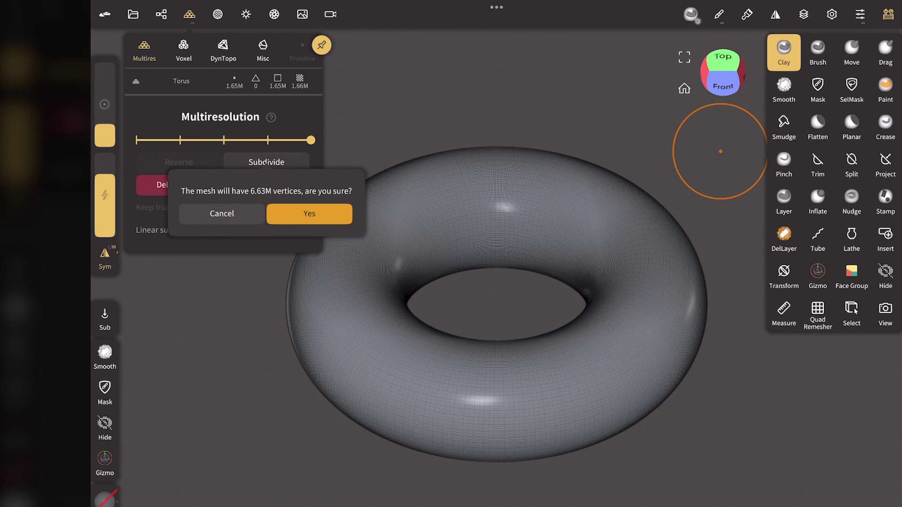
{"action": "left_click", "coordinate": [281, 212]}
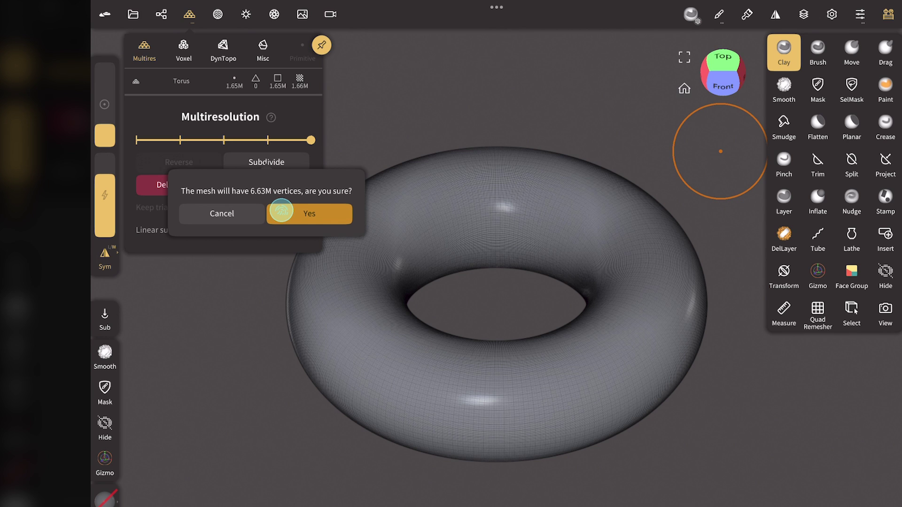
{"action": "left_click", "coordinate": [189, 14]}
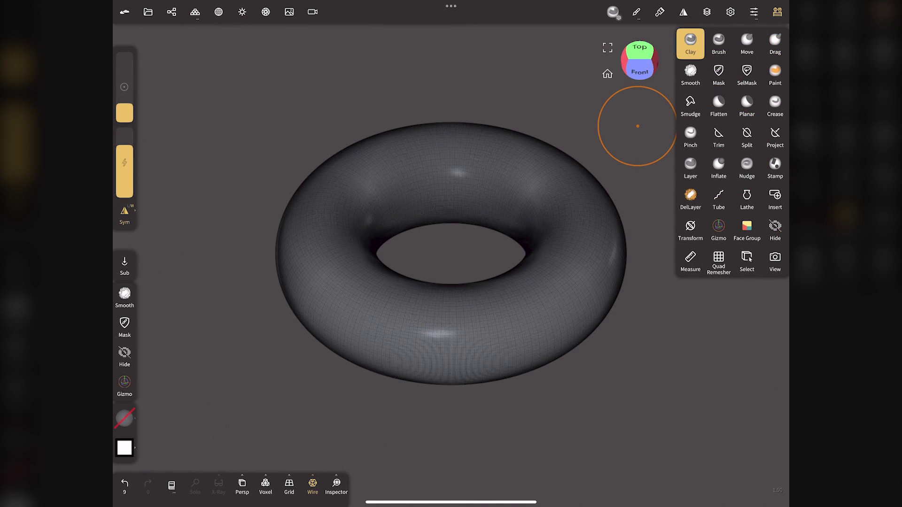
{"action": "left_click", "coordinate": [313, 486]}
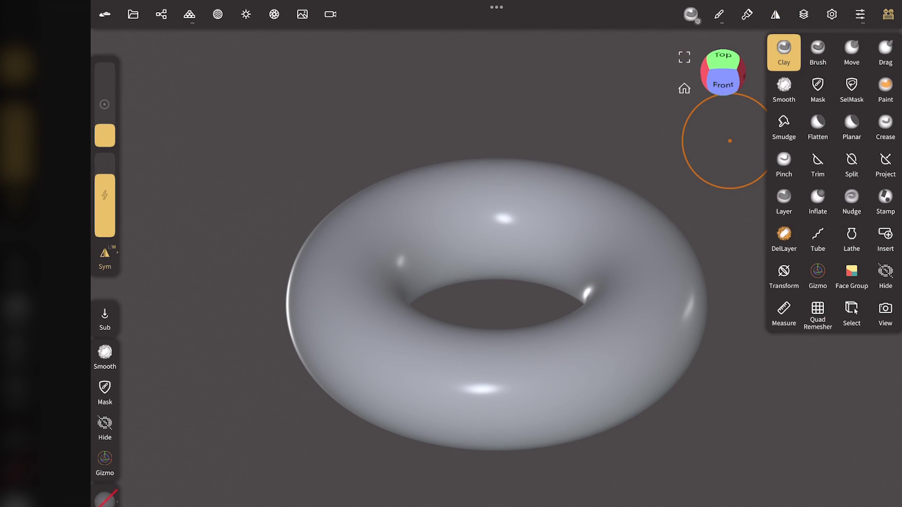
Step: Import the TORUSTEXT lettering image into the material's Opacity texture slot and view side-on
{"action": "left_click", "coordinate": [219, 11]}
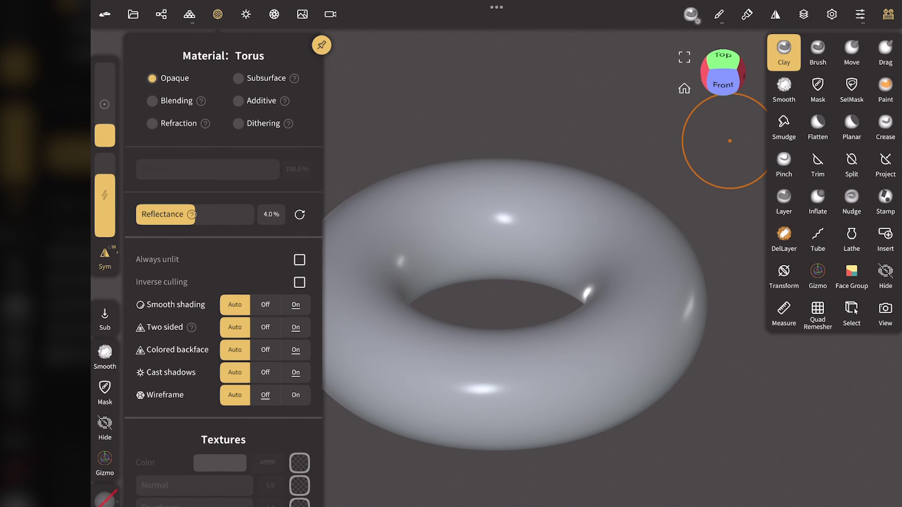
{"action": "left_click_drag", "start_coordinate": [242, 423], "coordinate": [226, 332]}
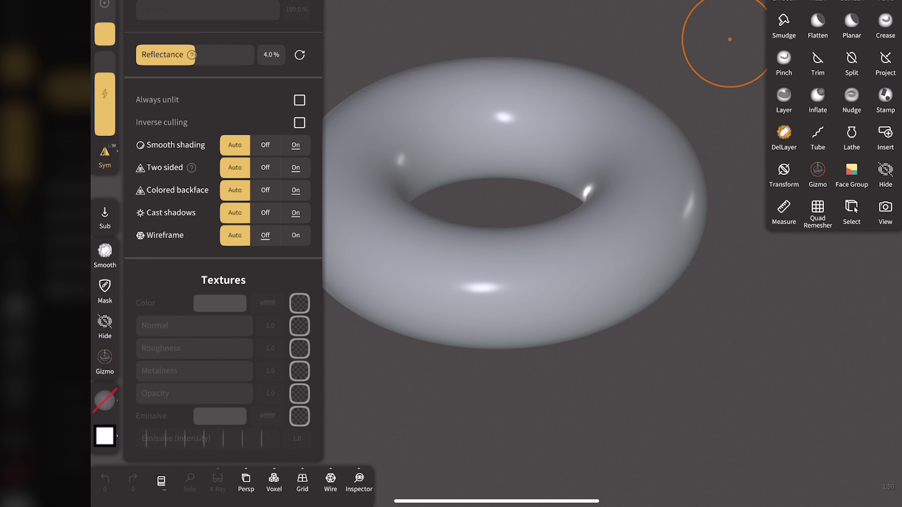
{"action": "left_click", "coordinate": [299, 394]}
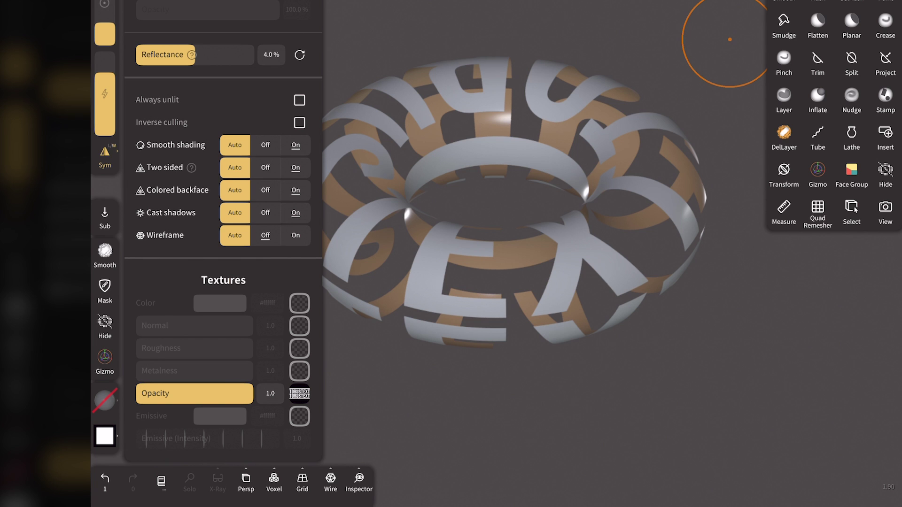
{"action": "scroll", "coordinate": [423, 217], "scroll_direction": "up", "scroll_amount": 3}
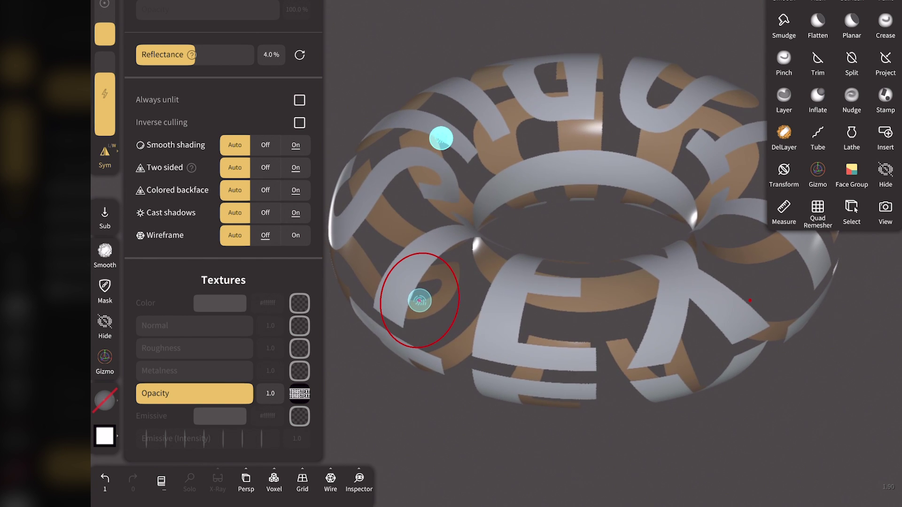
{"action": "left_click_drag", "start_coordinate": [420, 300], "coordinate": [404, 216]}
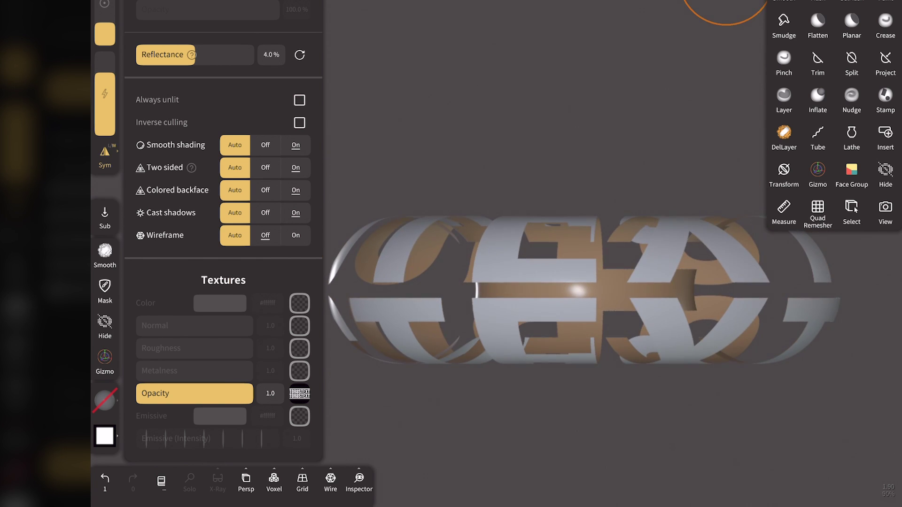
{"action": "middle_click_drag", "start_coordinate": [389, 224], "coordinate": [395, 213]}
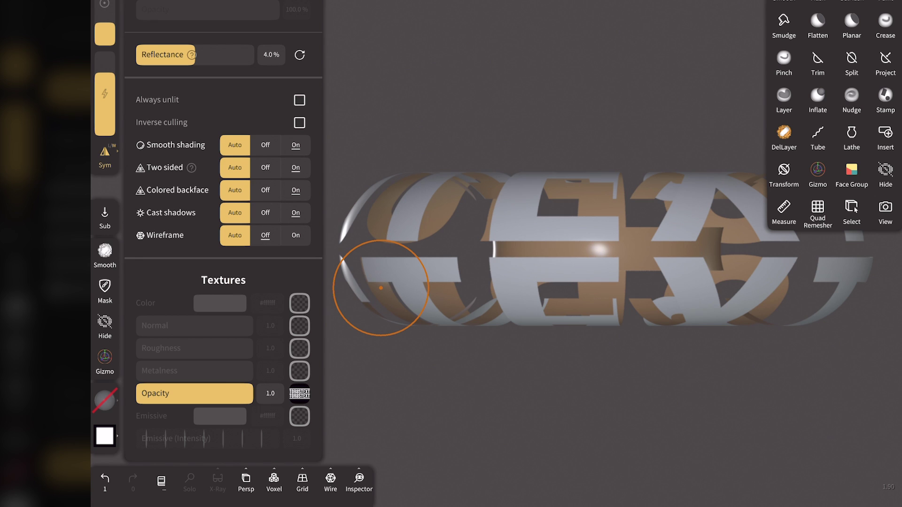
Step: Set the opacity texture scale to 2.0 by 1.822 and its Y translation to -0.3962
{"action": "left_click", "coordinate": [299, 395]}
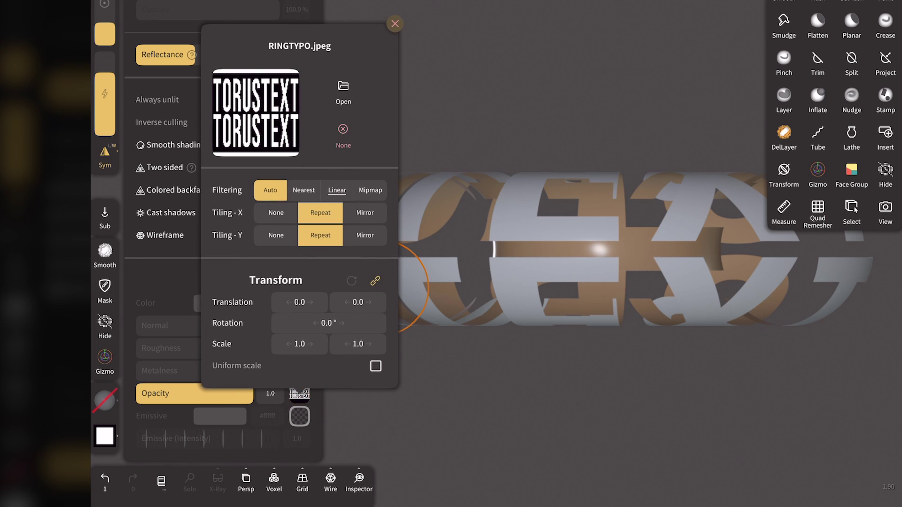
{"action": "left_click_drag", "start_coordinate": [301, 344], "coordinate": [358, 346]}
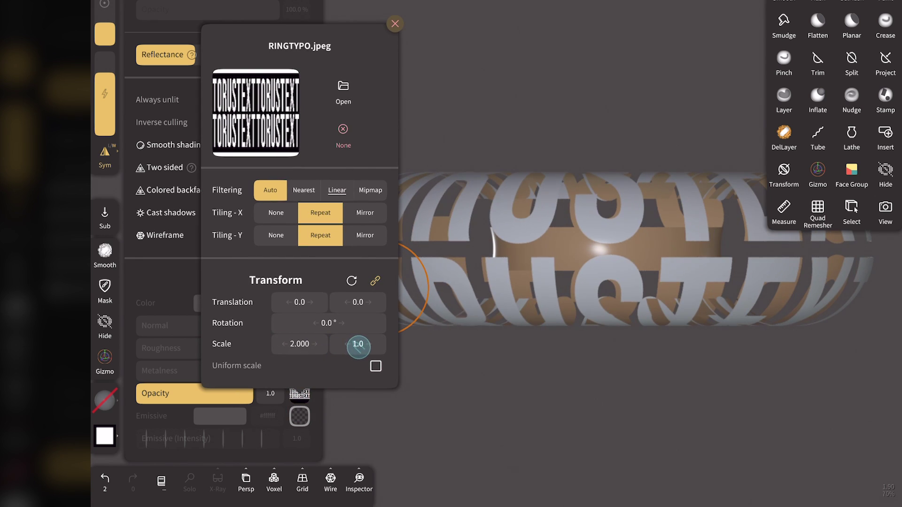
{"action": "left_click_drag", "start_coordinate": [359, 344], "coordinate": [397, 348]}
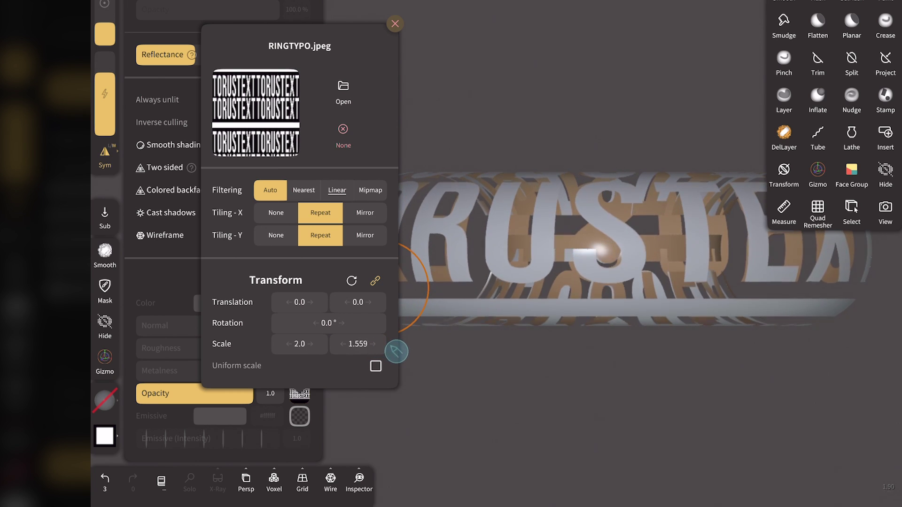
{"action": "mouse_move", "coordinate": [378, 306]}
{"action": "left_mouse_down"}
{"action": "mouse_move", "coordinate": [247, 310]}
{"action": "mouse_move", "coordinate": [357, 306]}
{"action": "mouse_move", "coordinate": [344, 312]}
{"action": "mouse_move", "coordinate": [359, 299]}
{"action": "left_mouse_up"}
{"action": "left_click_drag", "start_coordinate": [375, 351], "coordinate": [382, 351]}
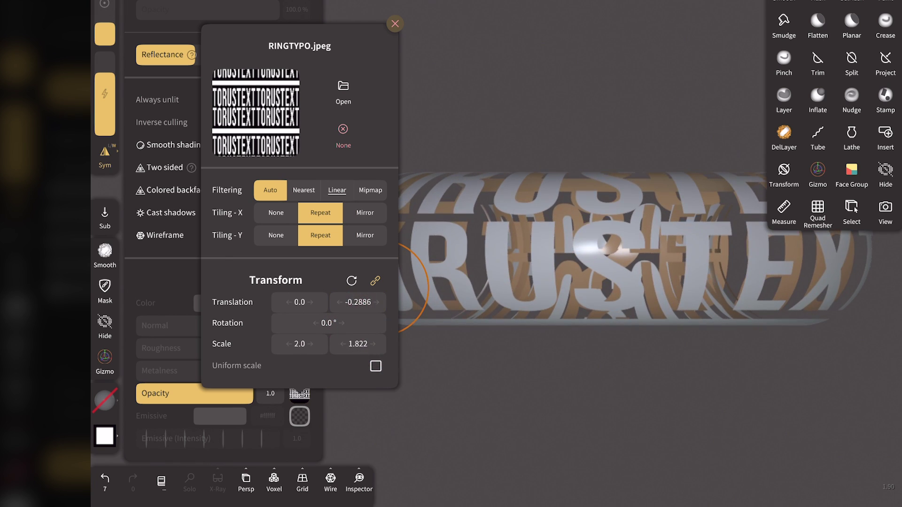
{"action": "mouse_move", "coordinate": [375, 308]}
{"action": "left_mouse_down"}
{"action": "mouse_move", "coordinate": [330, 312]}
{"action": "mouse_move", "coordinate": [366, 309]}
{"action": "left_mouse_up"}
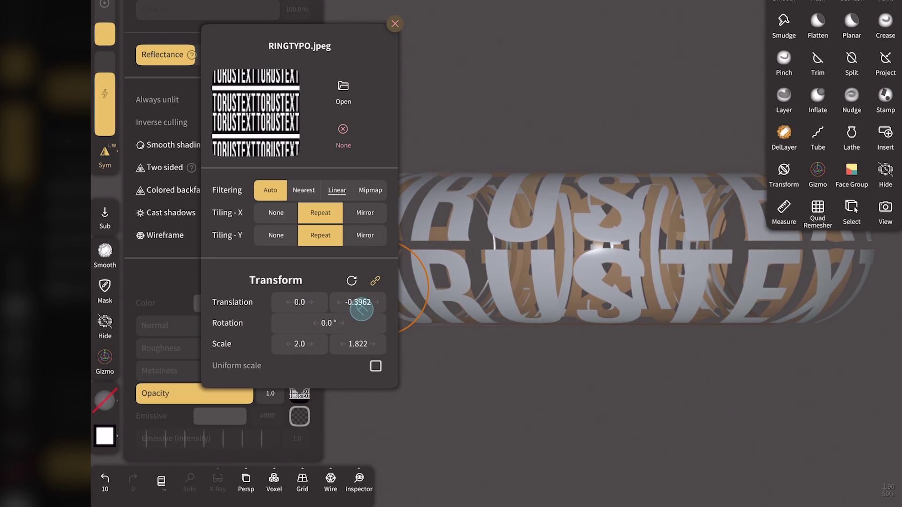
{"action": "left_click", "coordinate": [397, 217]}
{"action": "left_click_drag", "start_coordinate": [396, 216], "coordinate": [726, 30]}
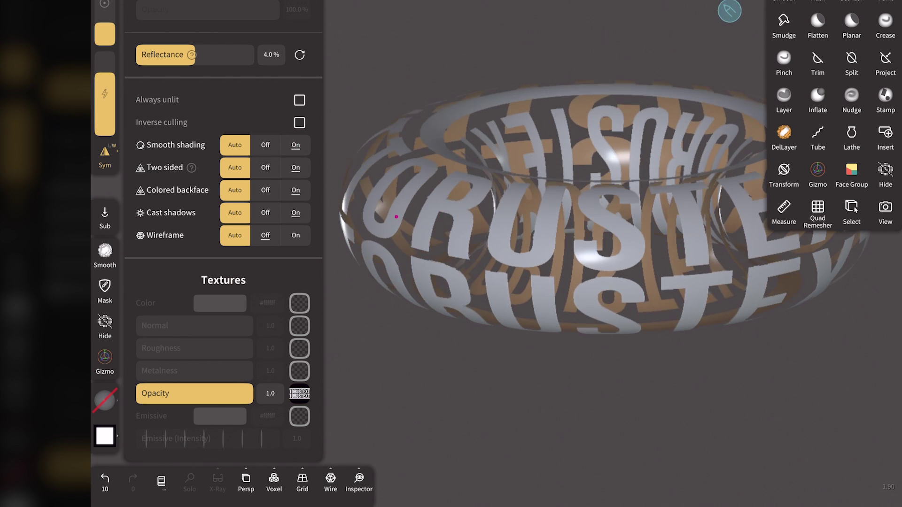
{"action": "scroll", "coordinate": [416, 107], "scroll_direction": "up", "scroll_amount": 2}
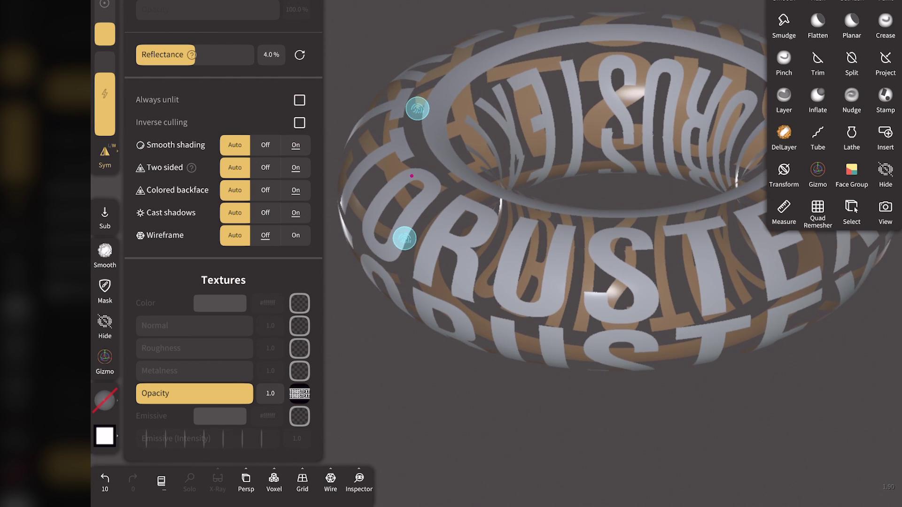
Step: Set the opacity texture's Tiling-Y to None and its Y translation to -0.4087
{"action": "left_click", "coordinate": [300, 394]}
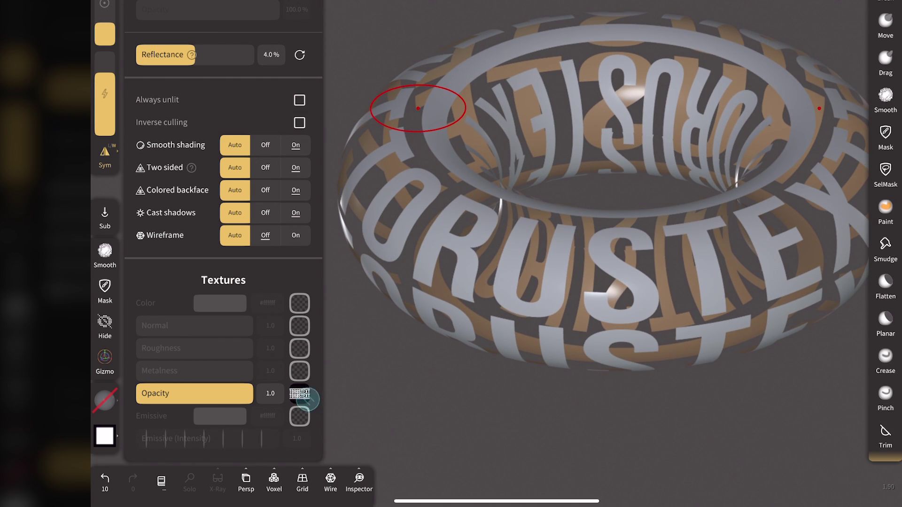
{"action": "left_click", "coordinate": [276, 235]}
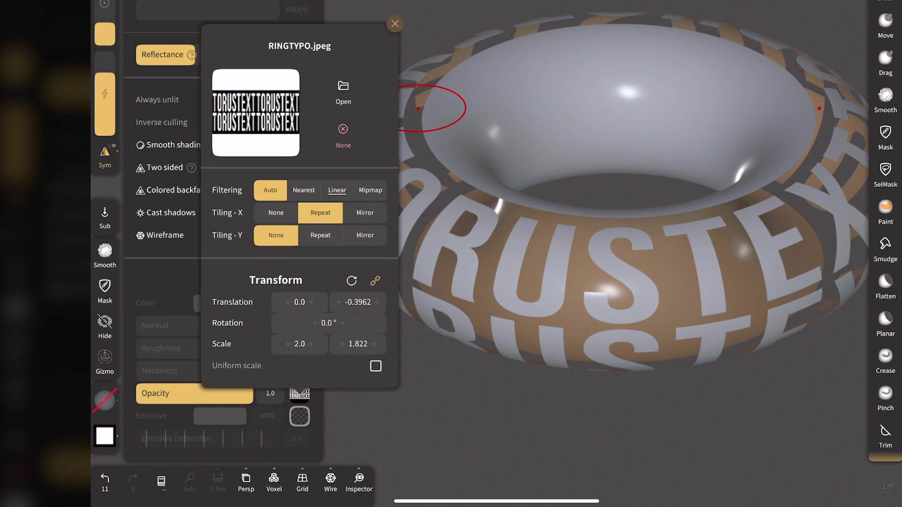
{"action": "left_click_drag", "start_coordinate": [799, 188], "coordinate": [831, 7]}
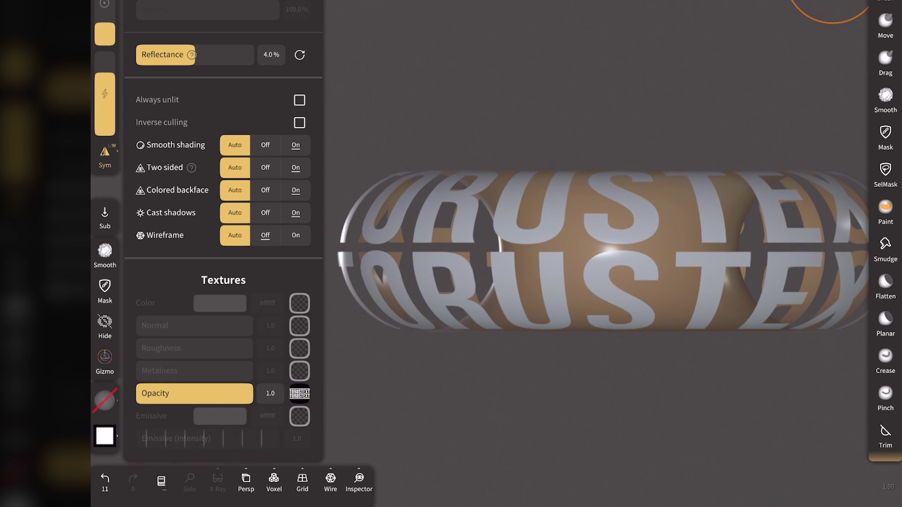
{"action": "left_click", "coordinate": [300, 393]}
{"action": "left_click_drag", "start_coordinate": [372, 312], "coordinate": [359, 313]}
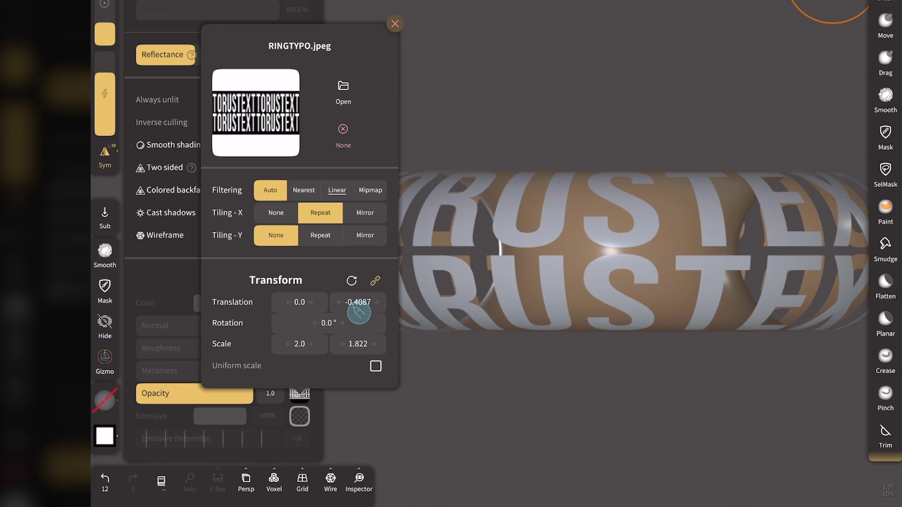
{"action": "left_click", "coordinate": [395, 23]}
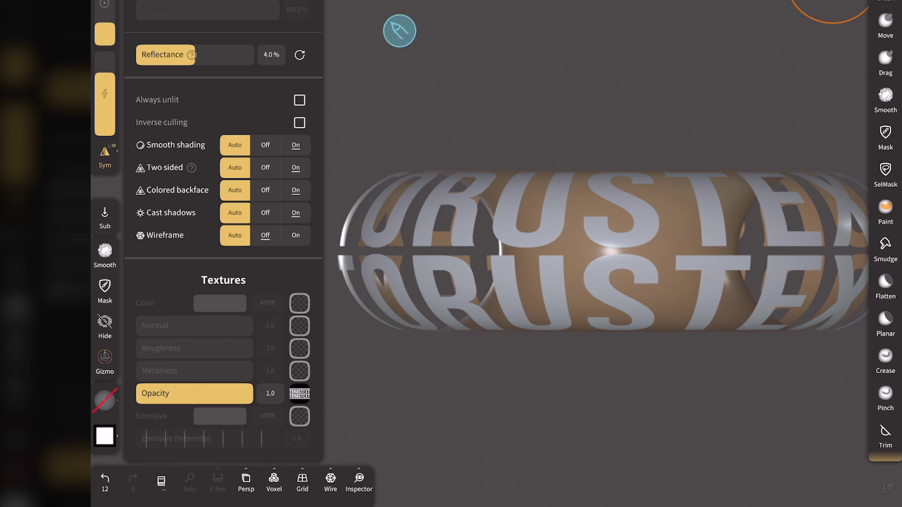
{"action": "left_click", "coordinate": [832, 5]}
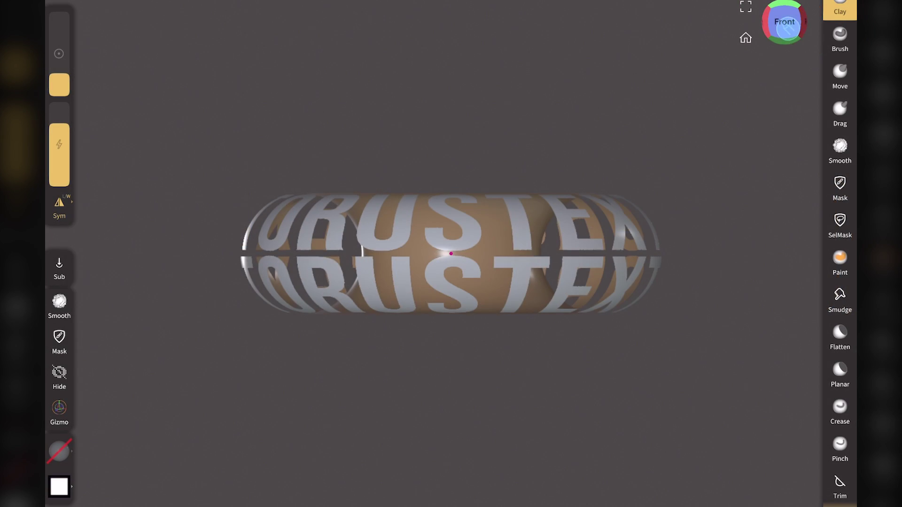
{"action": "left_click_drag", "start_coordinate": [666, 22], "coordinate": [335, 36]}
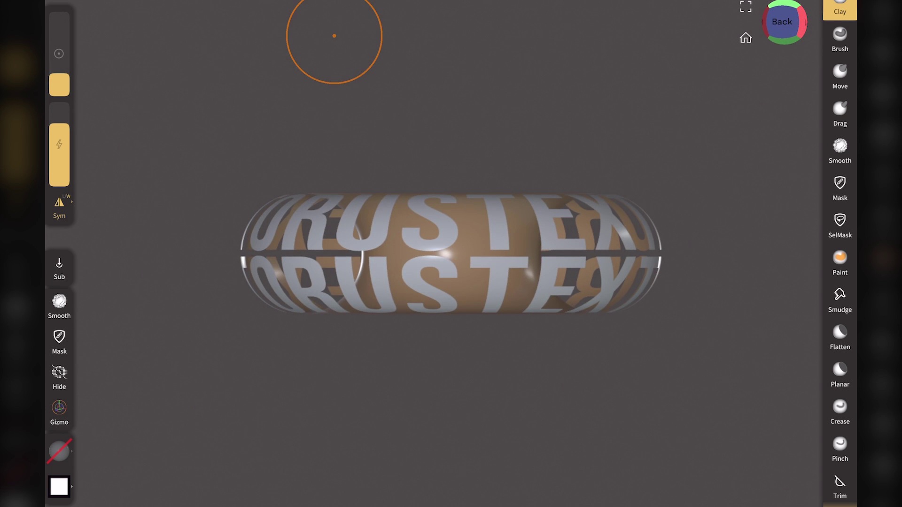
{"action": "left_click", "coordinate": [746, 38]}
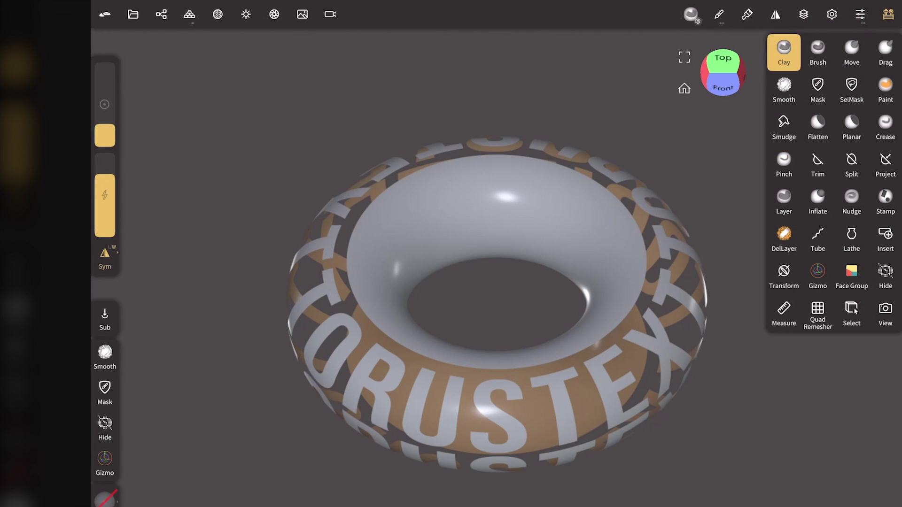
Step: Reproject the torus onto itself with Opacity → Mask enabled, then reopen the Opacity texture settings
{"action": "left_click", "coordinate": [189, 14]}
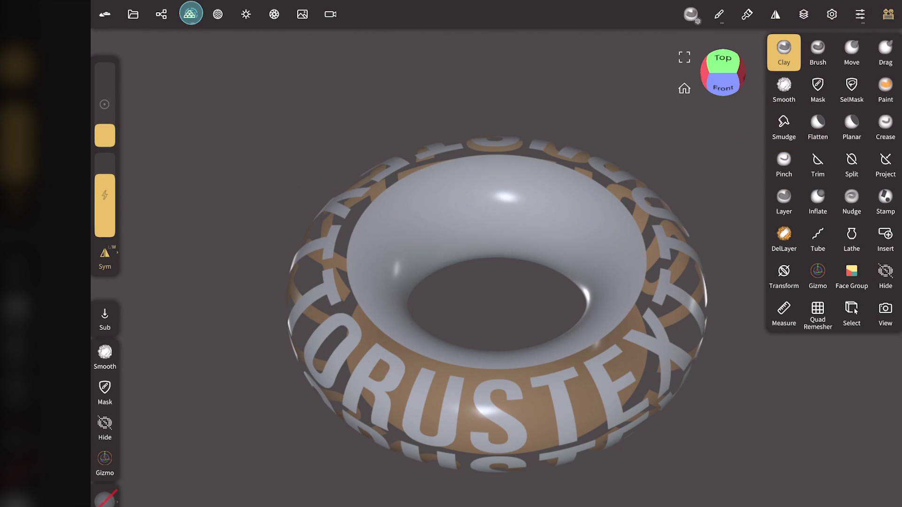
{"action": "left_click", "coordinate": [263, 47]}
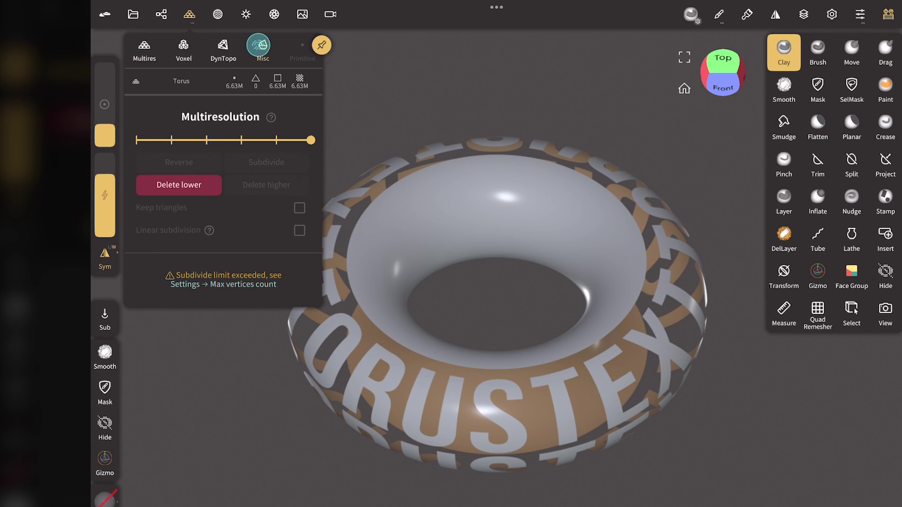
{"action": "left_click_drag", "start_coordinate": [178, 286], "coordinate": [177, 165]}
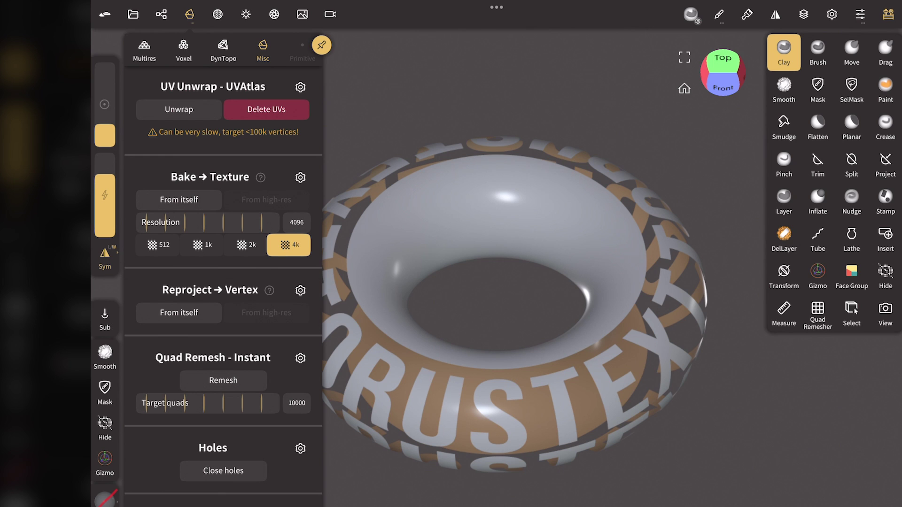
{"action": "left_click", "coordinate": [300, 290]}
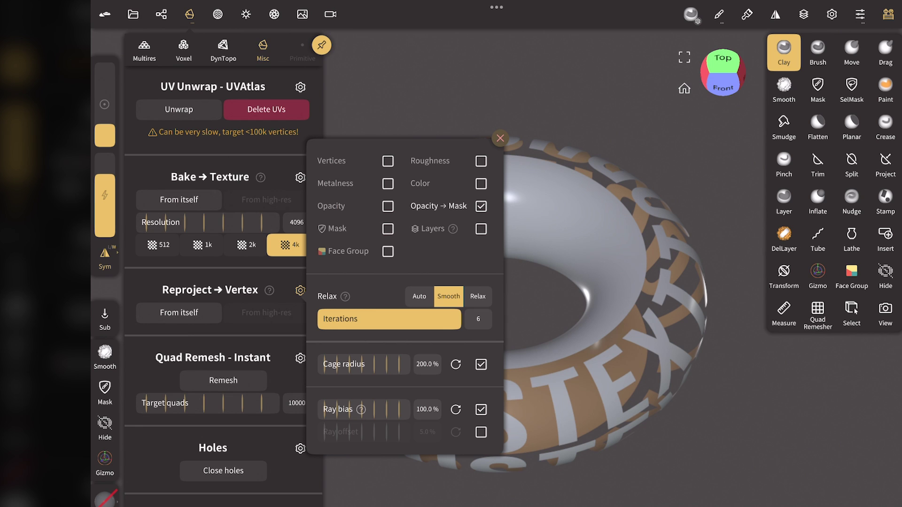
{"action": "left_click", "coordinate": [500, 137]}
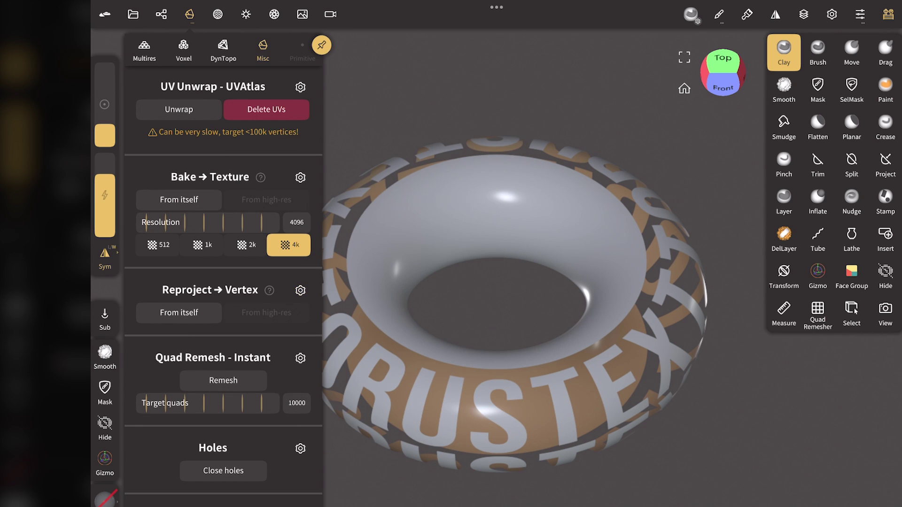
{"action": "left_click", "coordinate": [179, 312]}
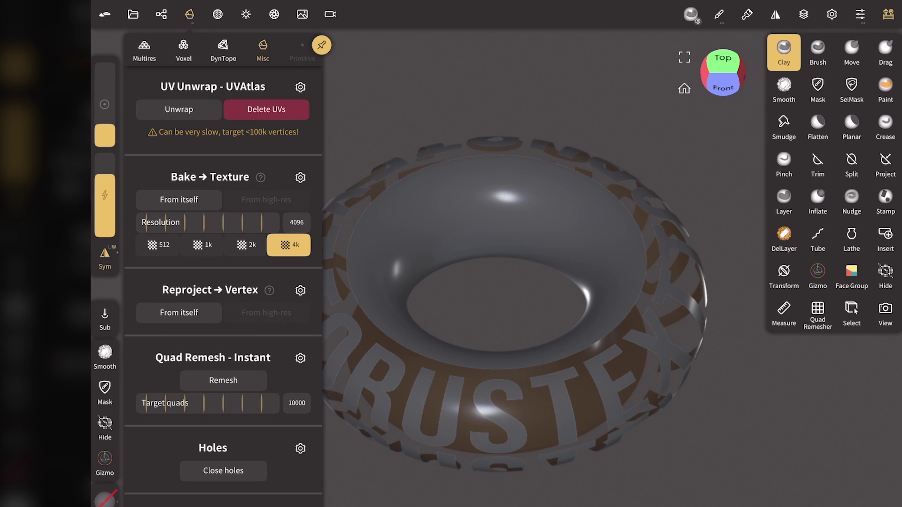
{"action": "left_click", "coordinate": [218, 15]}
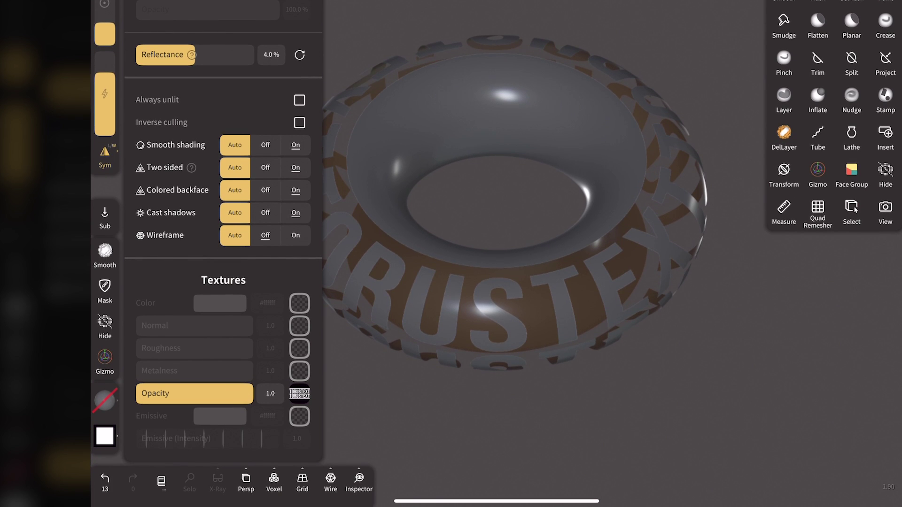
{"action": "left_click", "coordinate": [299, 393]}
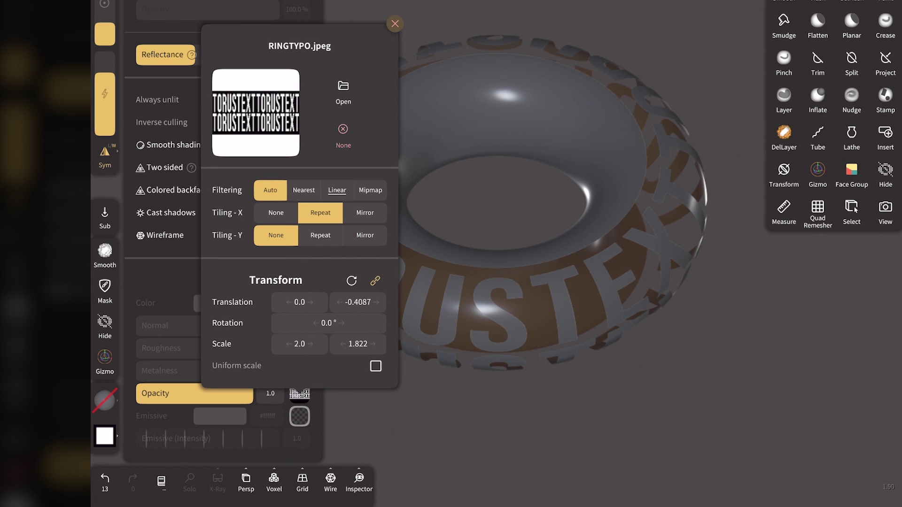
Step: Set the Opacity texture to None and extract the masked letters with thickness height 0.02488
{"action": "left_click", "coordinate": [341, 131]}
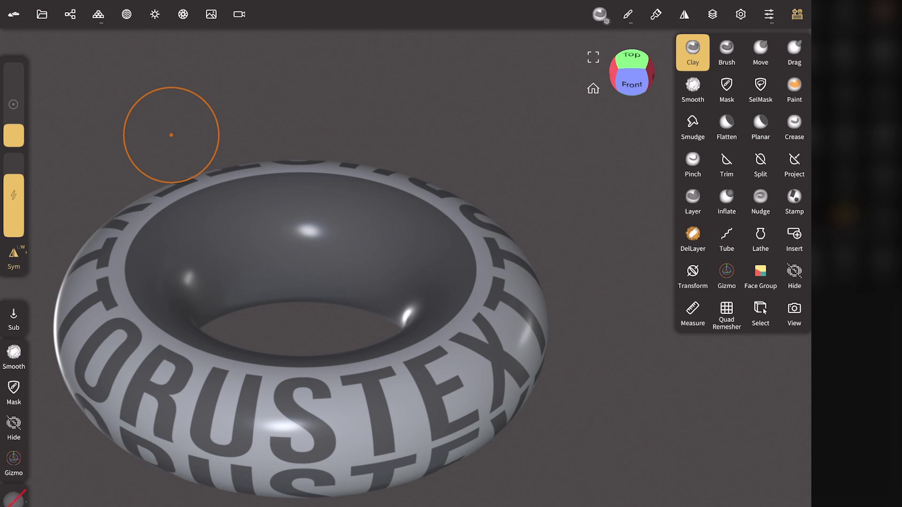
{"action": "left_click", "coordinate": [726, 89]}
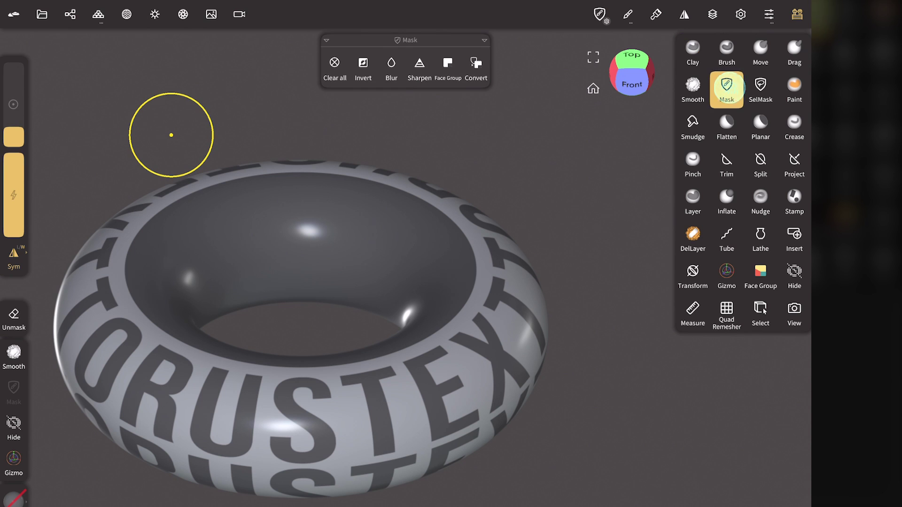
{"action": "left_click", "coordinate": [599, 14]}
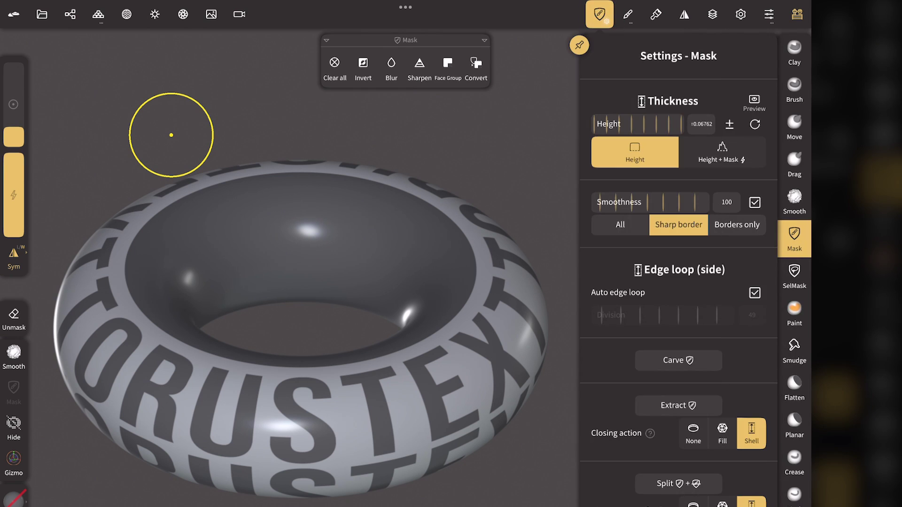
{"action": "left_click_drag", "start_coordinate": [658, 126], "coordinate": [632, 127]}
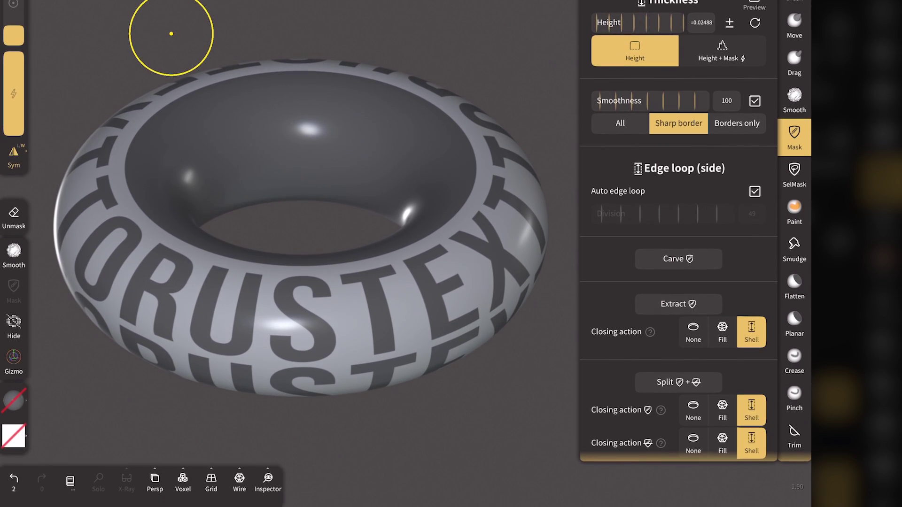
{"action": "left_click", "coordinate": [650, 307]}
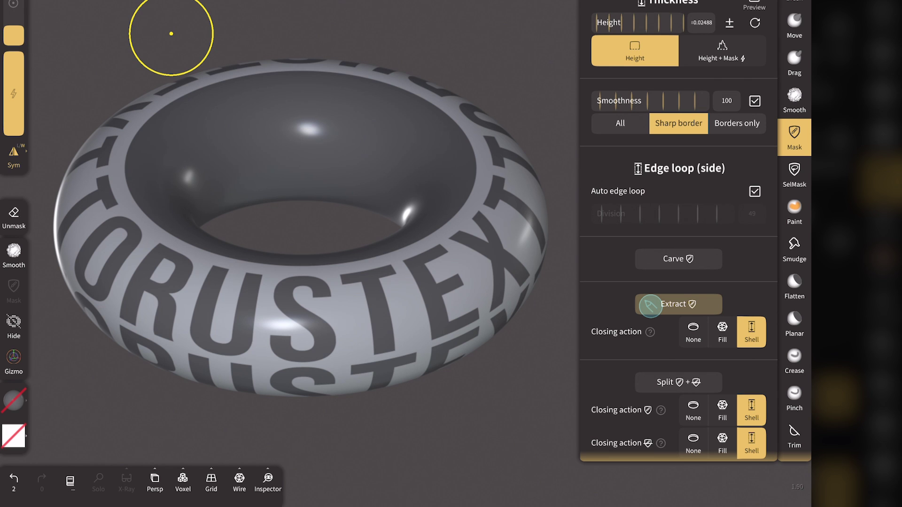
{"action": "left_click", "coordinate": [651, 307]}
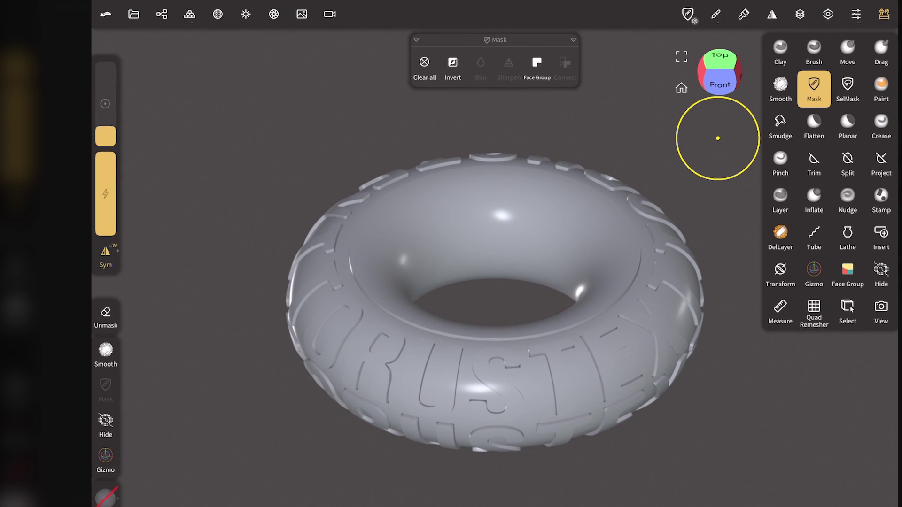
Step: Compare Torus and Torus ext by toggling their visibility, then delete the original Torus
{"action": "left_click", "coordinate": [162, 14]}
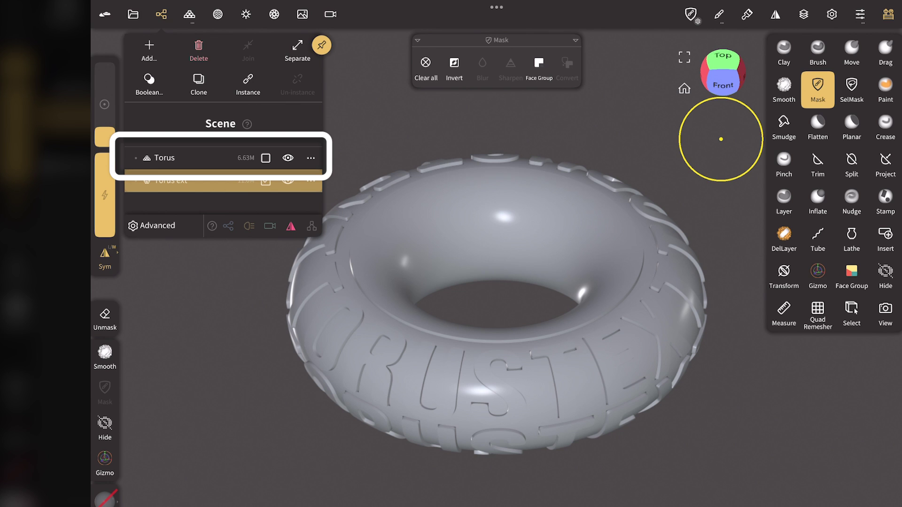
{"action": "left_click", "coordinate": [266, 180]}
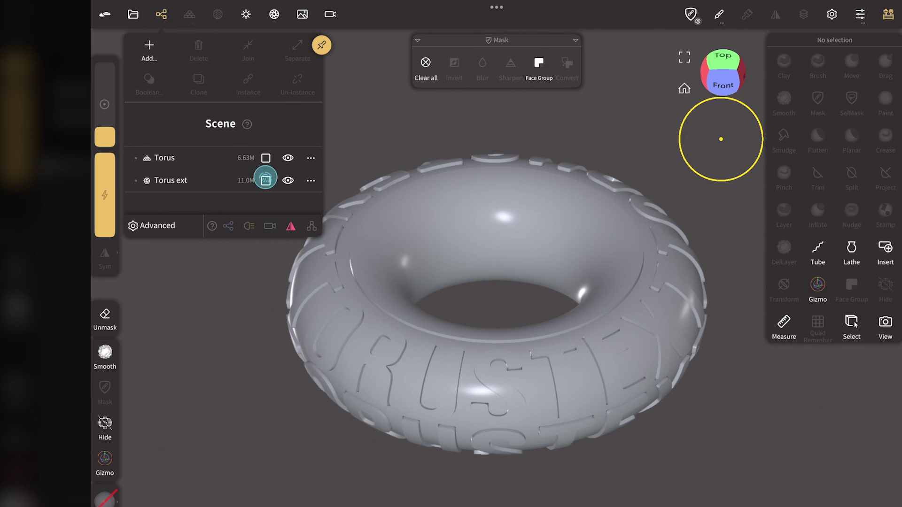
{"action": "left_click", "coordinate": [288, 158]}
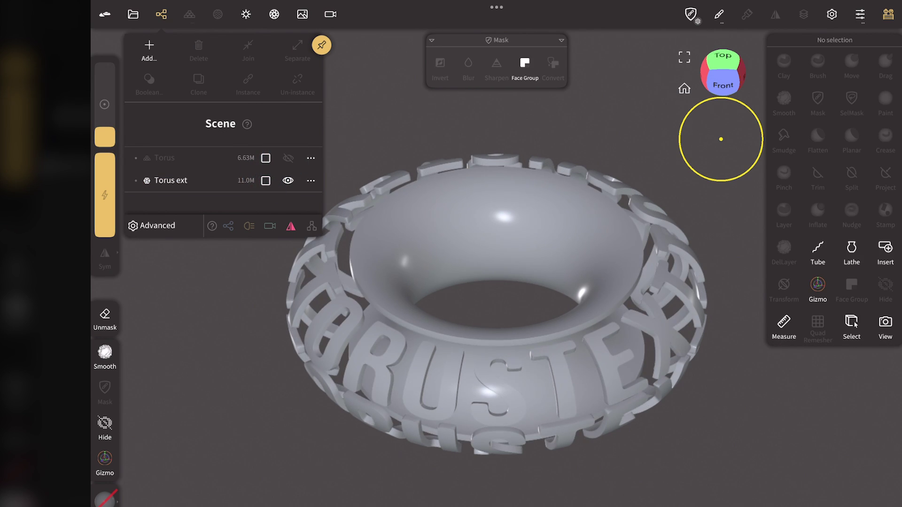
{"action": "left_click", "coordinate": [288, 158]}
{"action": "left_click", "coordinate": [288, 180]}
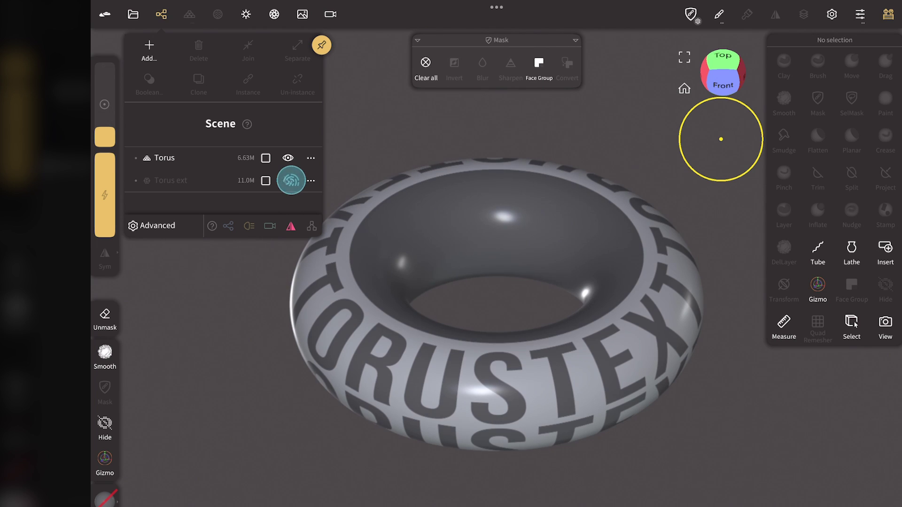
{"action": "left_click", "coordinate": [288, 180]}
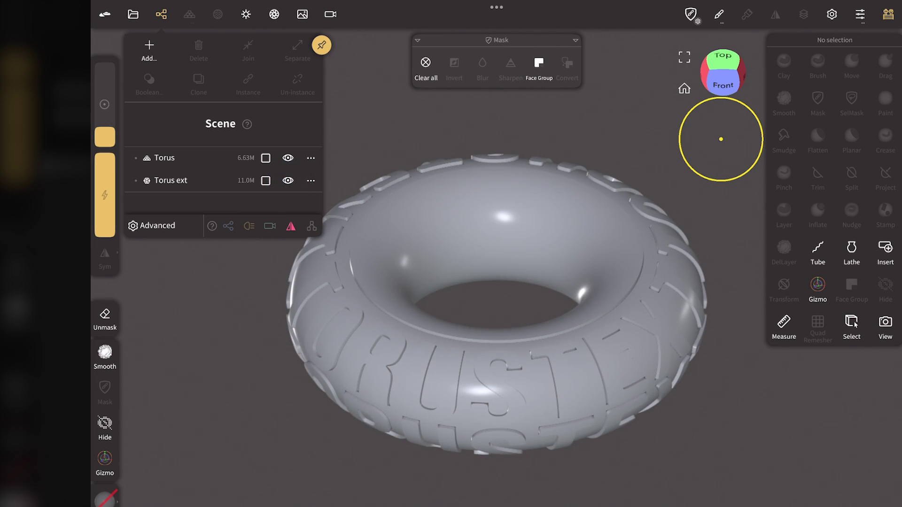
{"action": "left_click", "coordinate": [165, 158]}
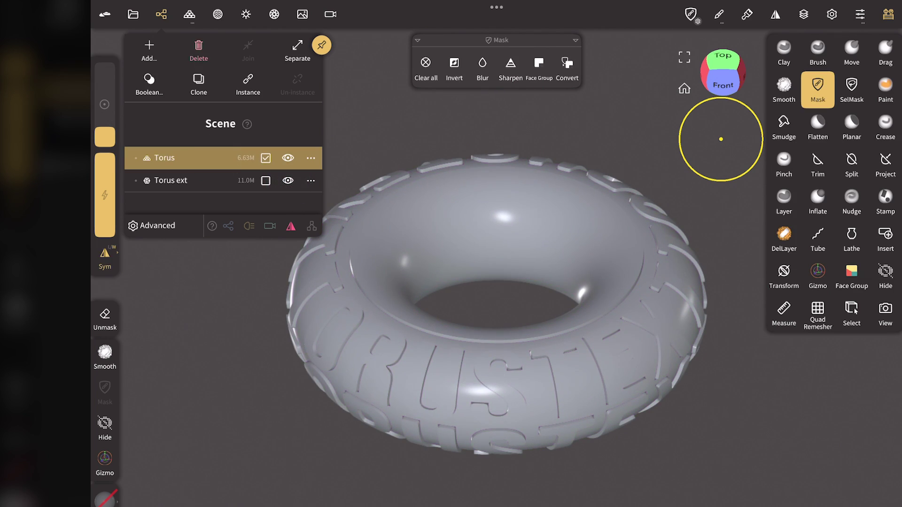
{"action": "left_click", "coordinate": [200, 51]}
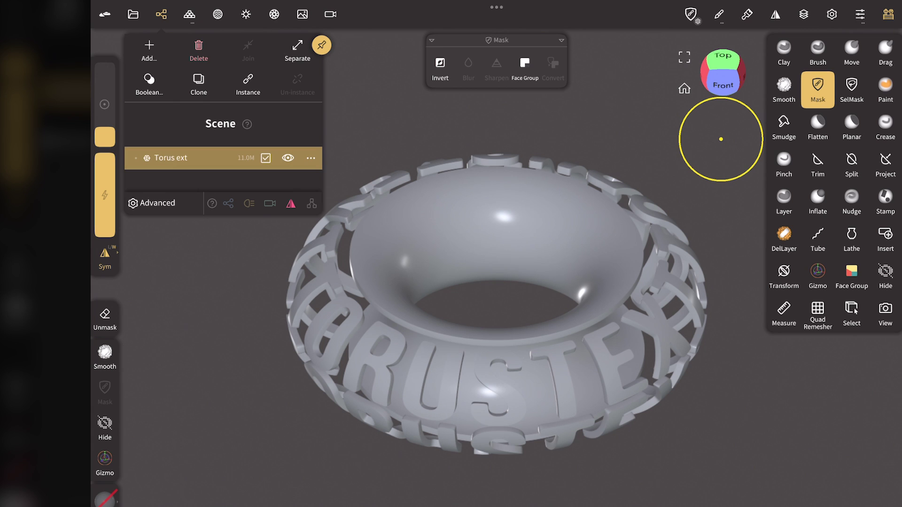
{"action": "left_click", "coordinate": [161, 14]}
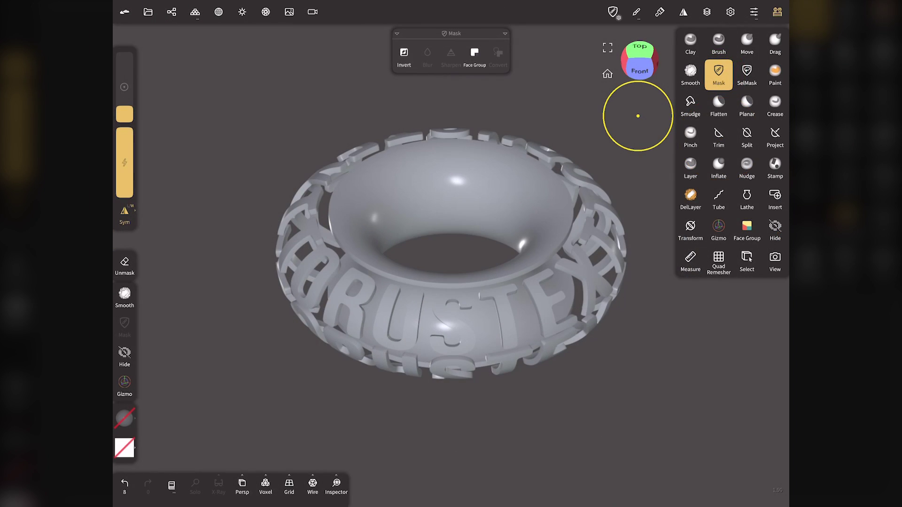
Step: Voxel remesh the lettered ring at resolution 499.5 with Keep sharp edges enabled, wireframe on
{"action": "scroll", "coordinate": [257, 292], "scroll_direction": "up", "scroll_amount": 3}
{"action": "scroll", "coordinate": [247, 282], "scroll_direction": "up", "scroll_amount": 3}
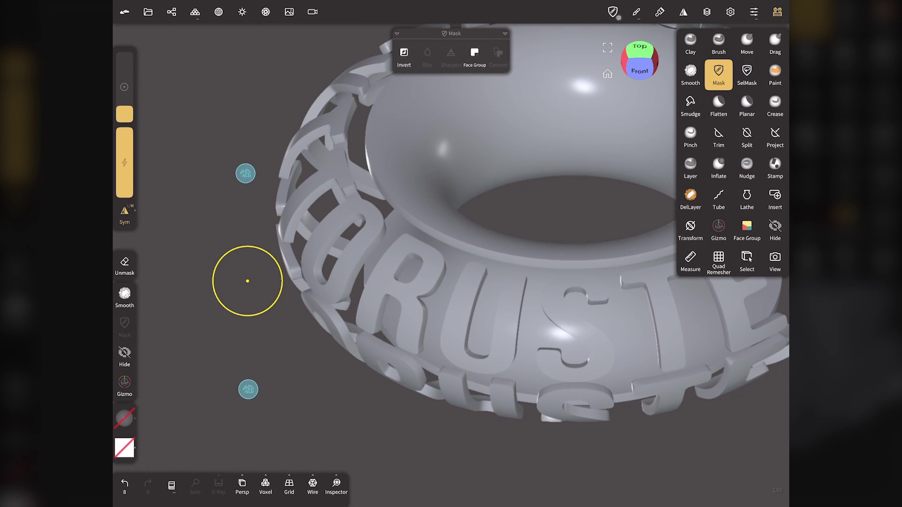
{"action": "scroll", "coordinate": [247, 277], "scroll_direction": "up", "scroll_amount": 2}
{"action": "scroll", "coordinate": [244, 268], "scroll_direction": "up", "scroll_amount": 2}
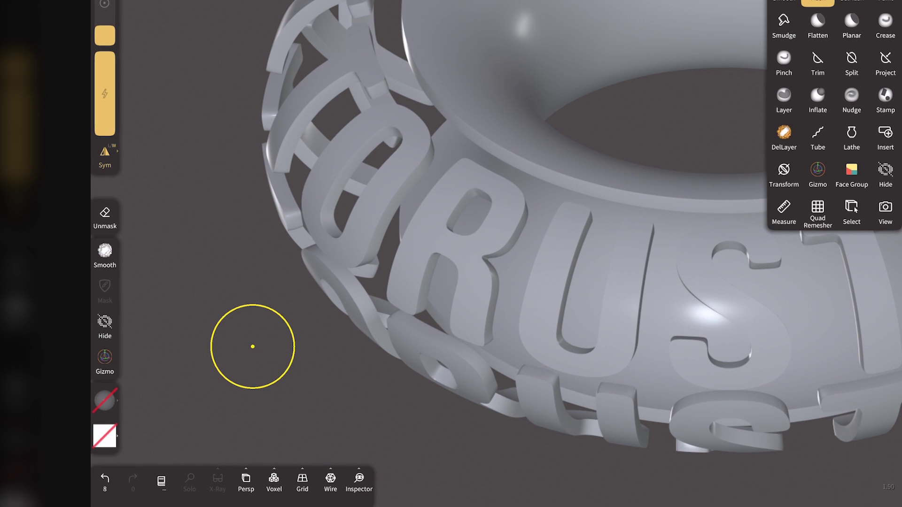
{"action": "left_click", "coordinate": [330, 481]}
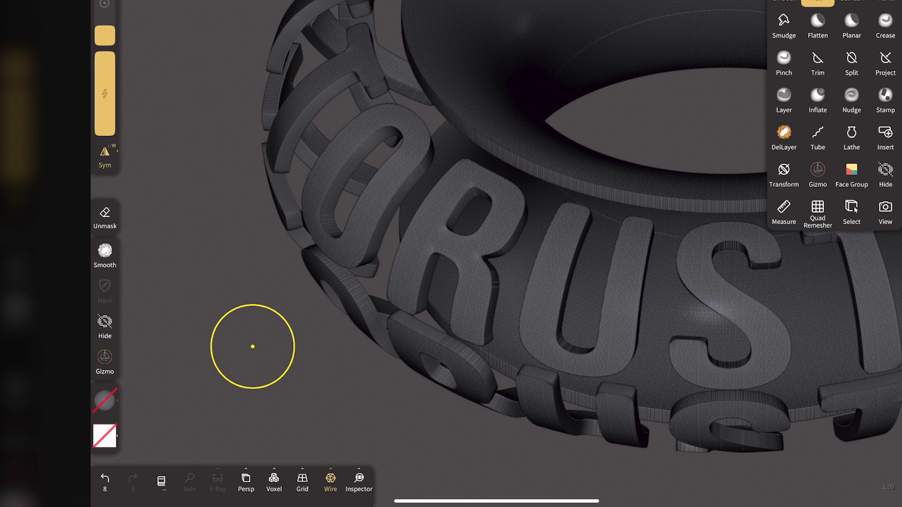
{"action": "left_click", "coordinate": [273, 481]}
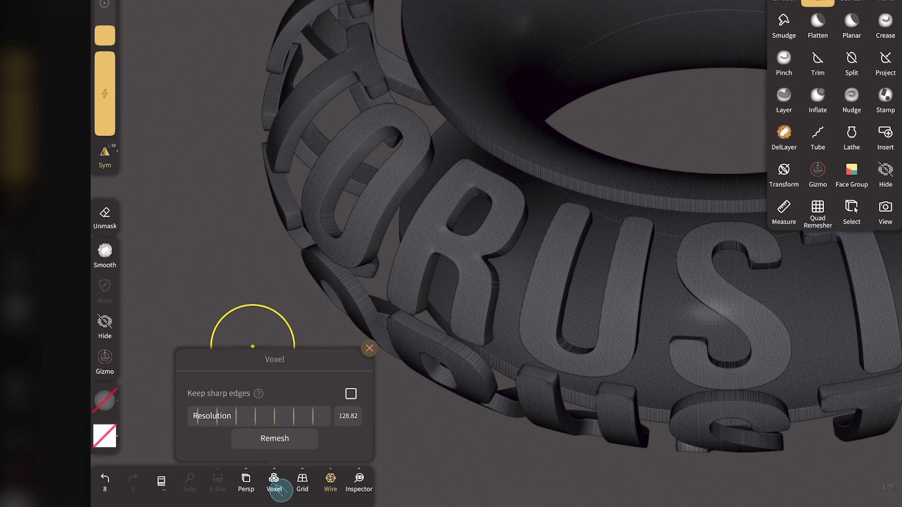
{"action": "left_click", "coordinate": [351, 394]}
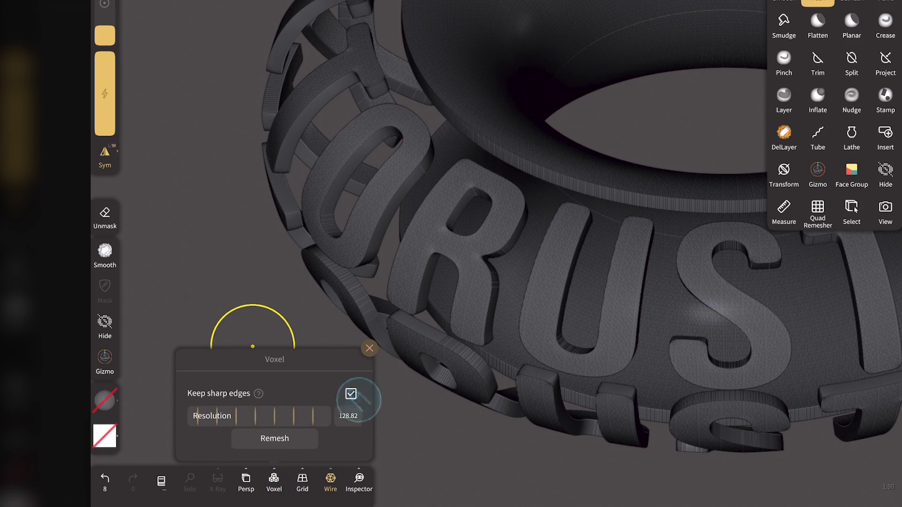
{"action": "left_click_drag", "start_coordinate": [284, 422], "coordinate": [465, 426]}
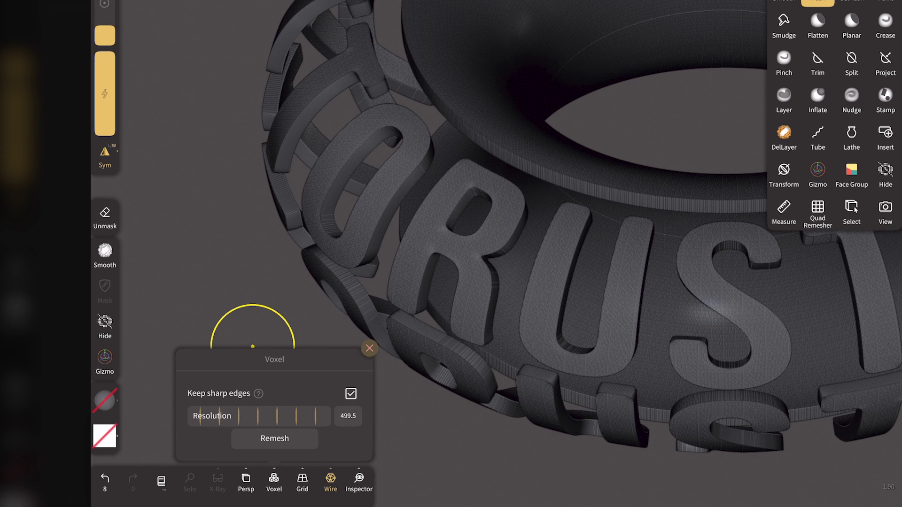
{"action": "left_click", "coordinate": [274, 439]}
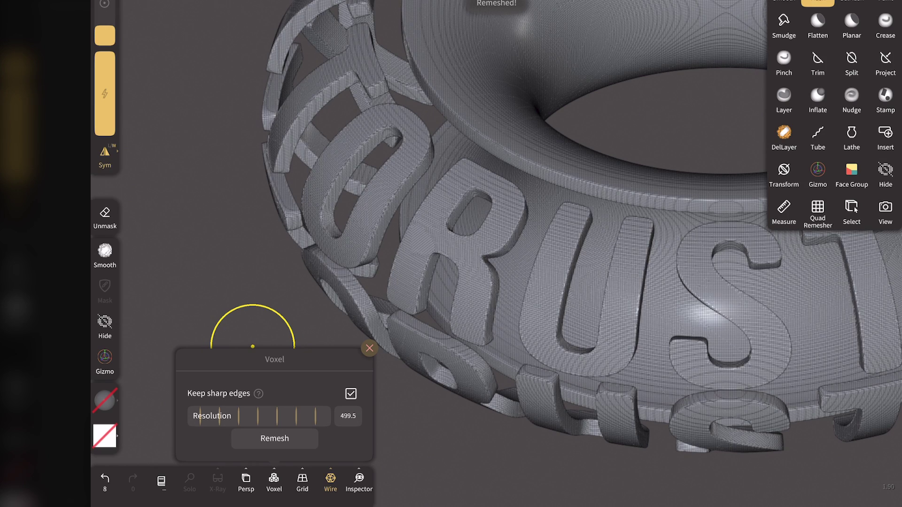
{"action": "left_click", "coordinate": [253, 347]}
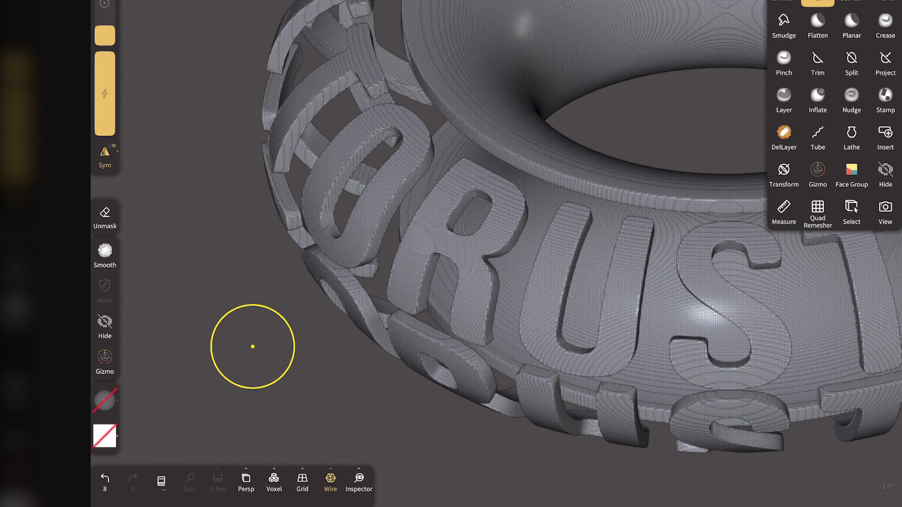
{"action": "left_click", "coordinate": [331, 480]}
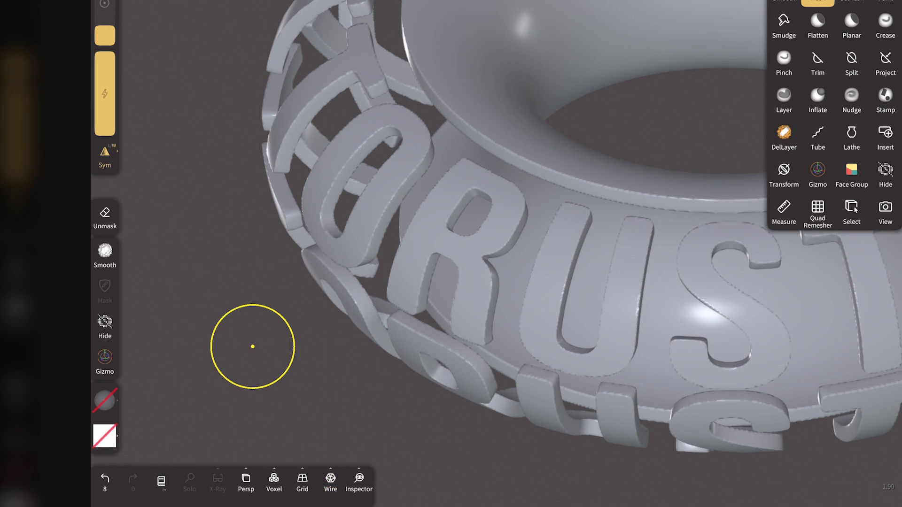
{"action": "left_click", "coordinate": [331, 481]}
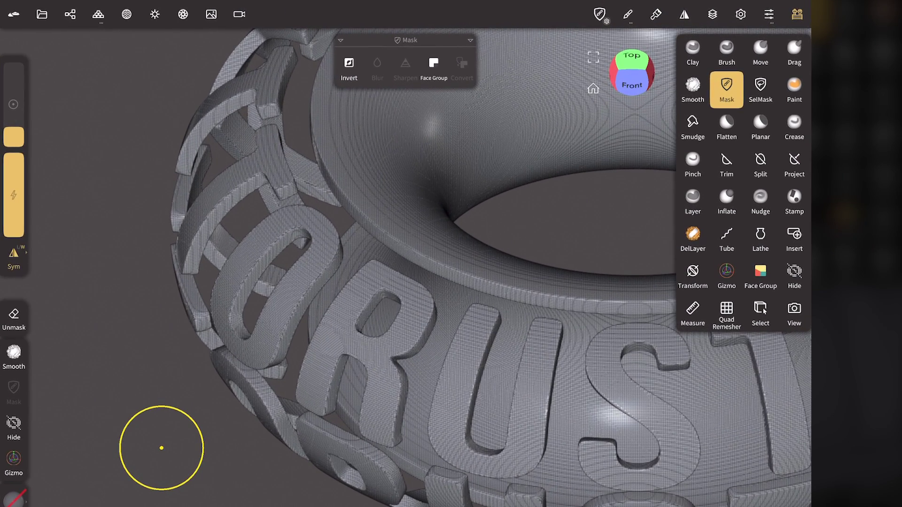
Step: Choose the Quad Remesher and turn on scene Stats in the display settings
{"action": "left_click", "coordinate": [726, 313]}
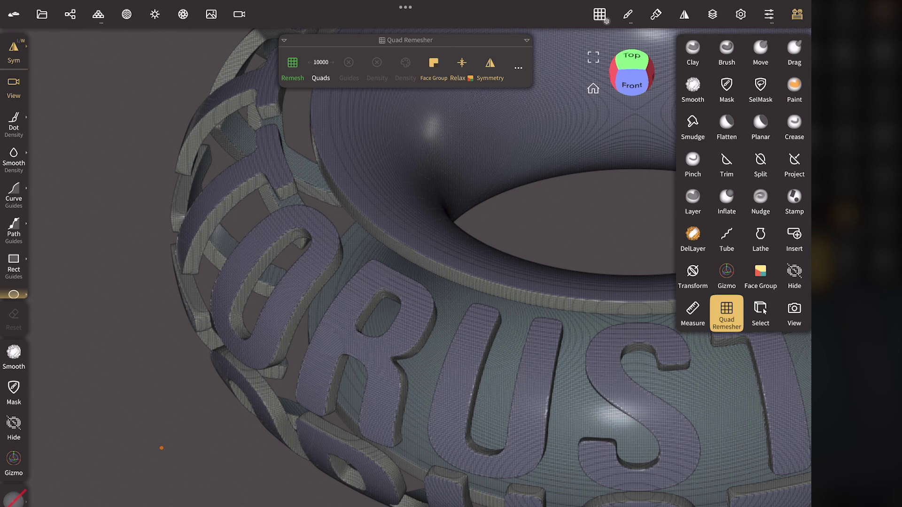
{"action": "left_click", "coordinate": [740, 14]}
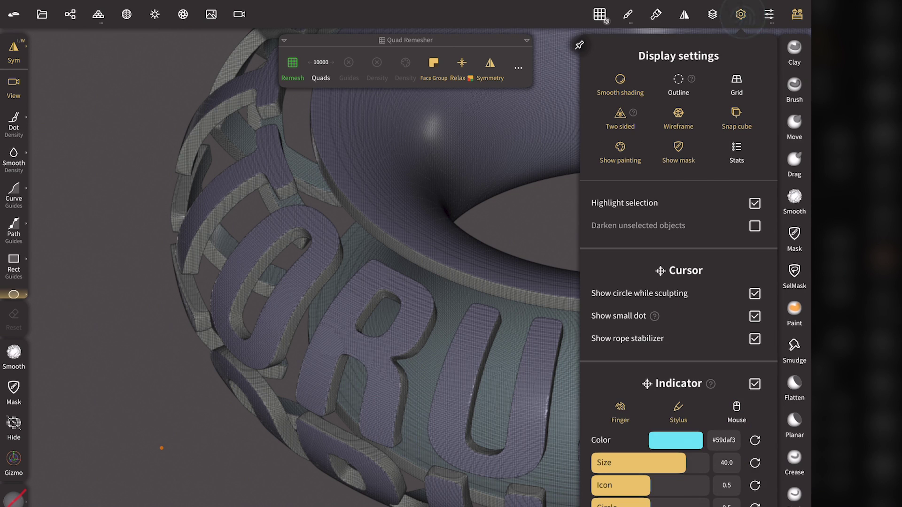
{"action": "left_click", "coordinate": [737, 149]}
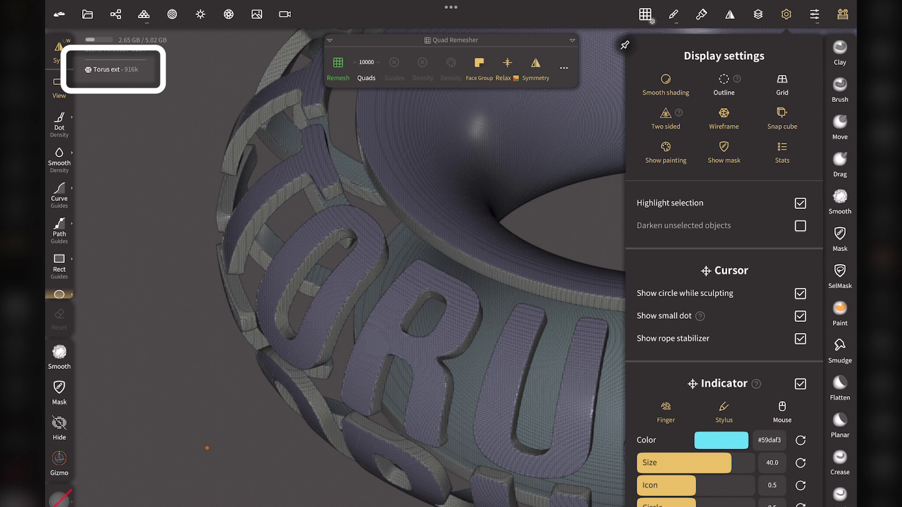
{"action": "left_click", "coordinate": [786, 14]}
Step: Quad remesh with a 1M quad target and Symmetry toggled, then check top, bottom and front views
{"action": "left_click_drag", "start_coordinate": [393, 66], "coordinate": [455, 79]}
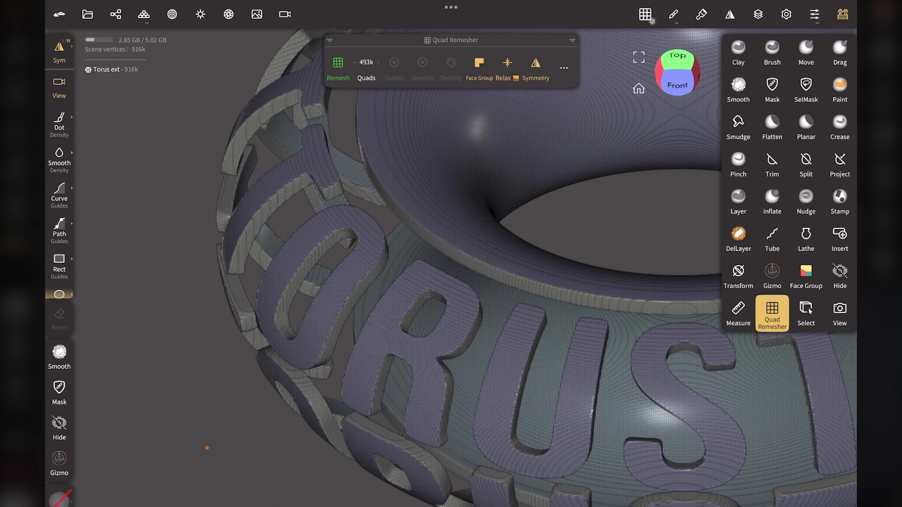
{"action": "left_click_drag", "start_coordinate": [372, 70], "coordinate": [644, 66]}
{"action": "left_click_drag", "start_coordinate": [375, 69], "coordinate": [669, 68]}
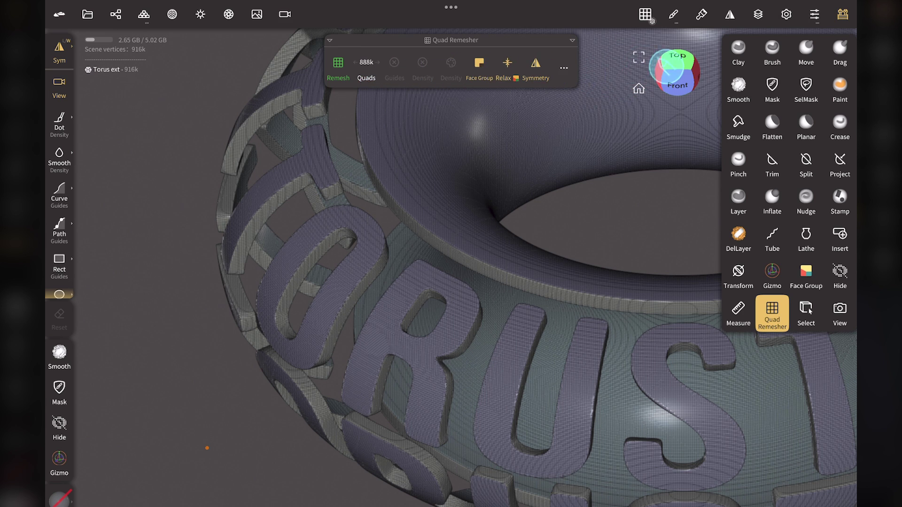
{"action": "left_click_drag", "start_coordinate": [370, 67], "coordinate": [642, 67]}
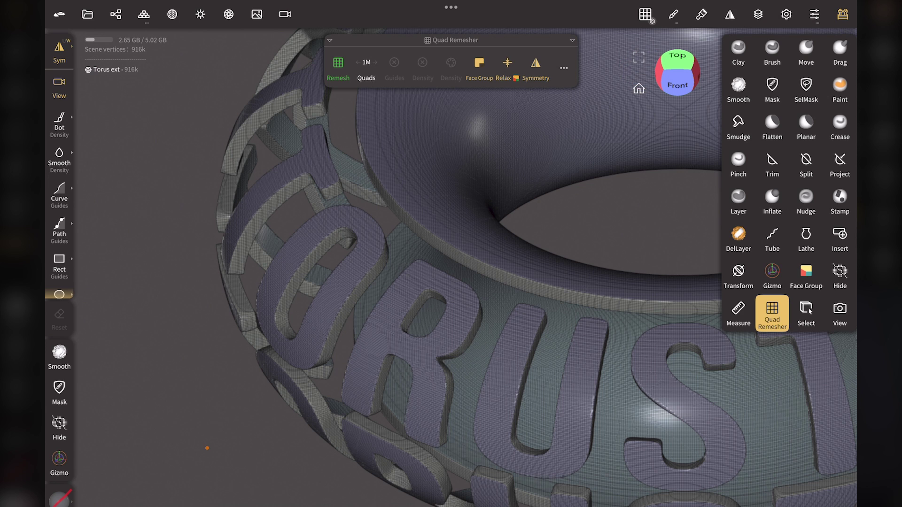
{"action": "left_click", "coordinate": [536, 68]}
{"action": "left_click", "coordinate": [338, 68]}
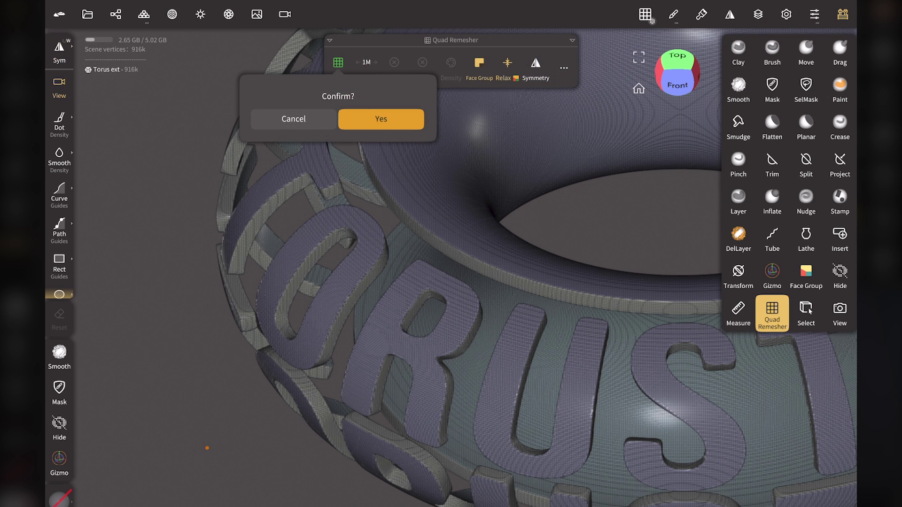
{"action": "left_click", "coordinate": [407, 123]}
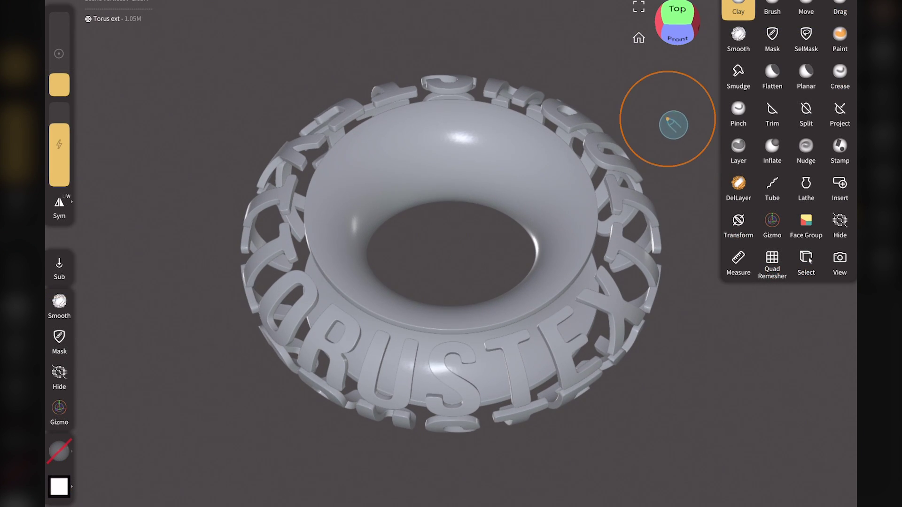
{"action": "left_click", "coordinate": [677, 21]}
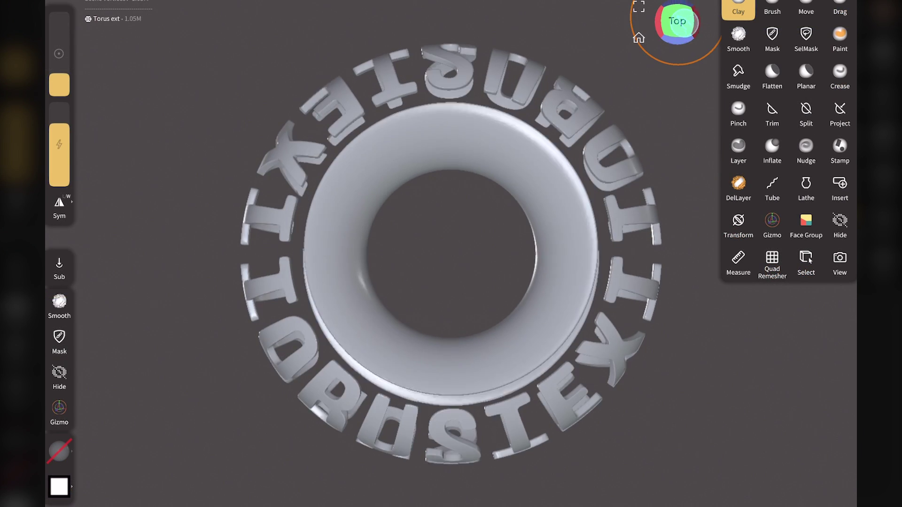
{"action": "left_click", "coordinate": [677, 21]}
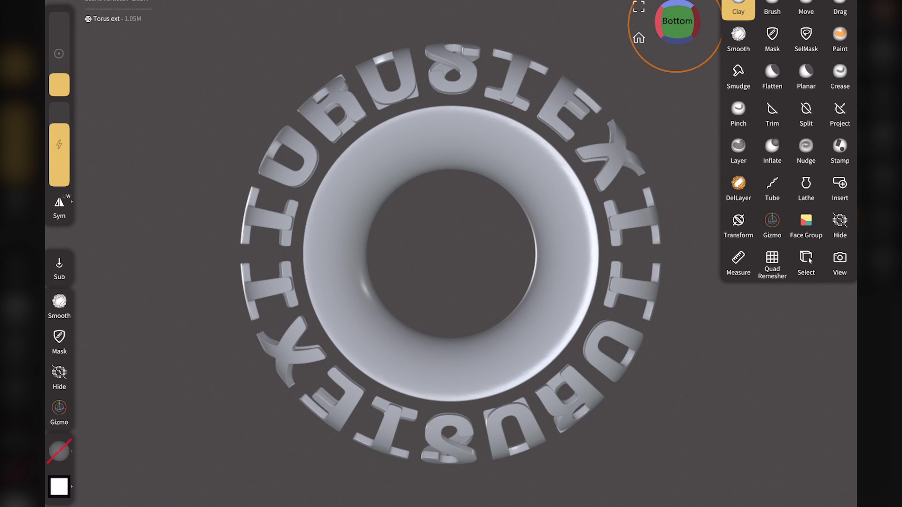
{"action": "left_click_drag", "start_coordinate": [677, 28], "coordinate": [675, 90]}
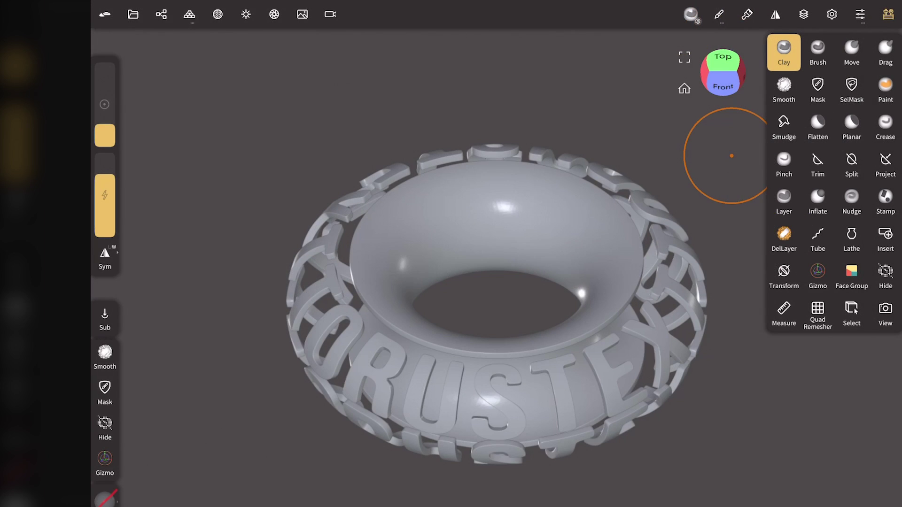
Step: Add a Plane primitive to the scene from the scene object list
{"action": "left_click", "coordinate": [161, 14]}
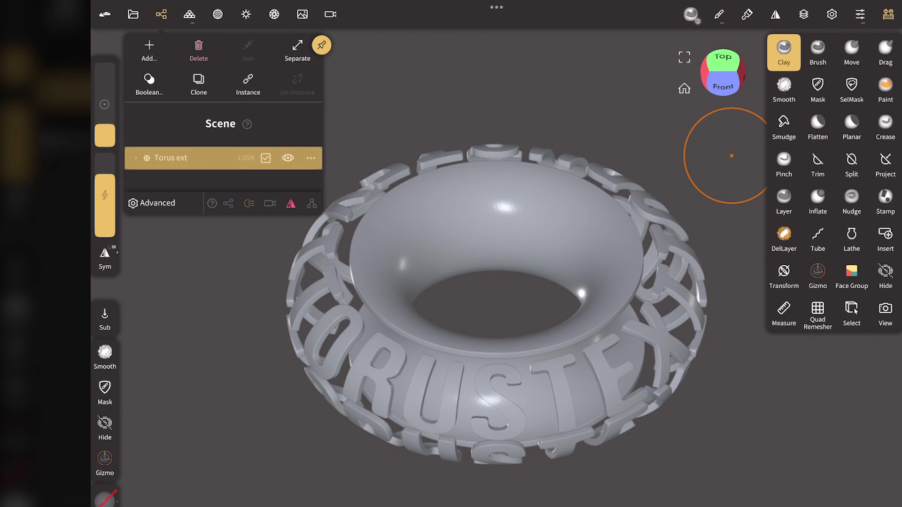
{"action": "left_click", "coordinate": [149, 50]}
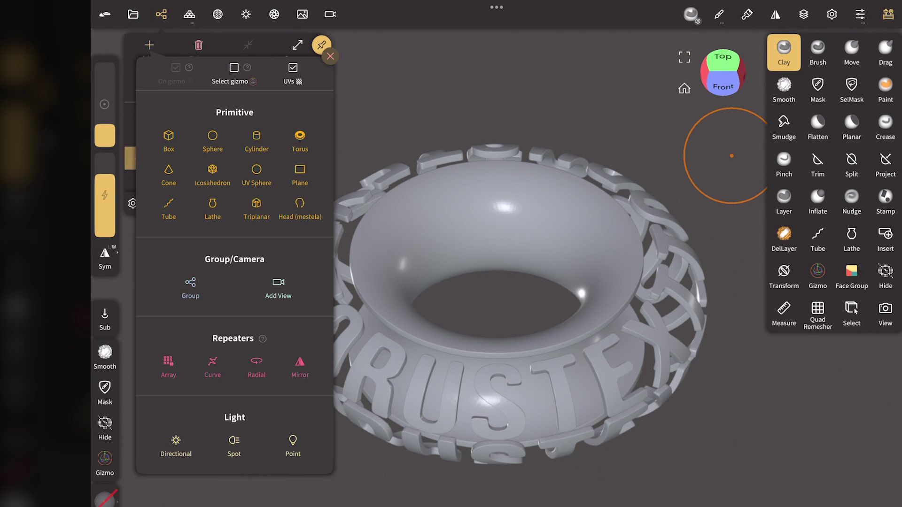
{"action": "left_click", "coordinate": [294, 170]}
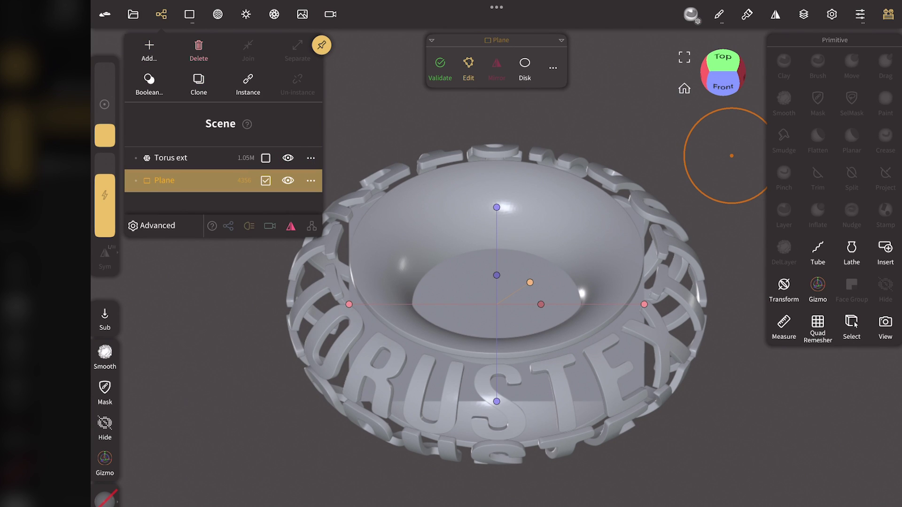
{"action": "left_click", "coordinate": [161, 14]}
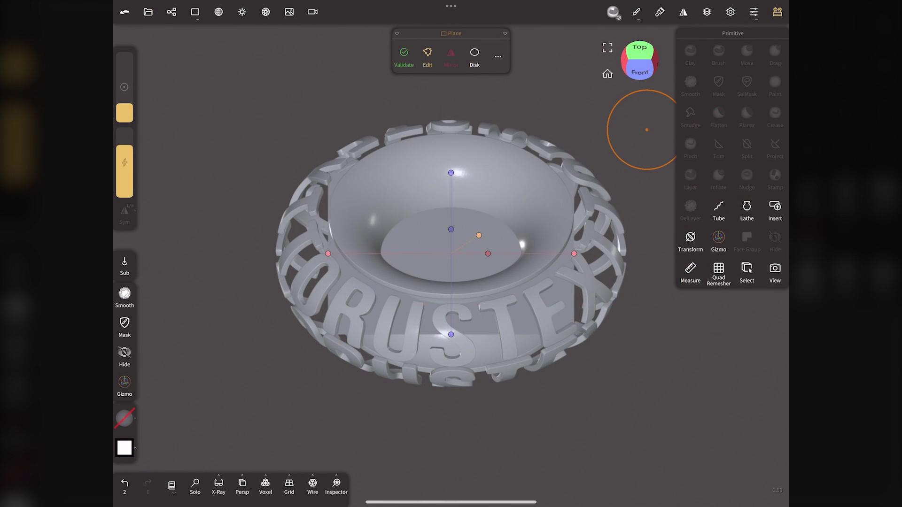
Step: Rotate the plane 90° upright with rotation snapping, viewed from the front
{"action": "left_click", "coordinate": [718, 241]}
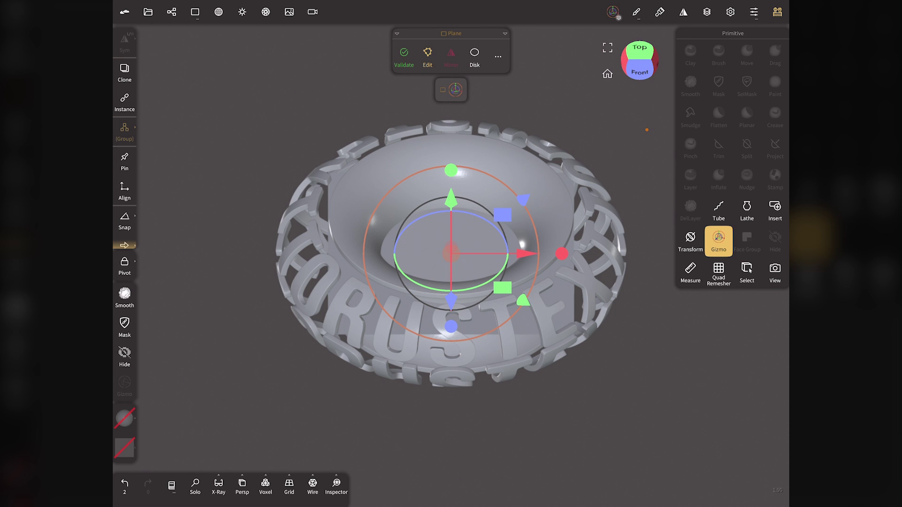
{"action": "left_click", "coordinate": [125, 220]}
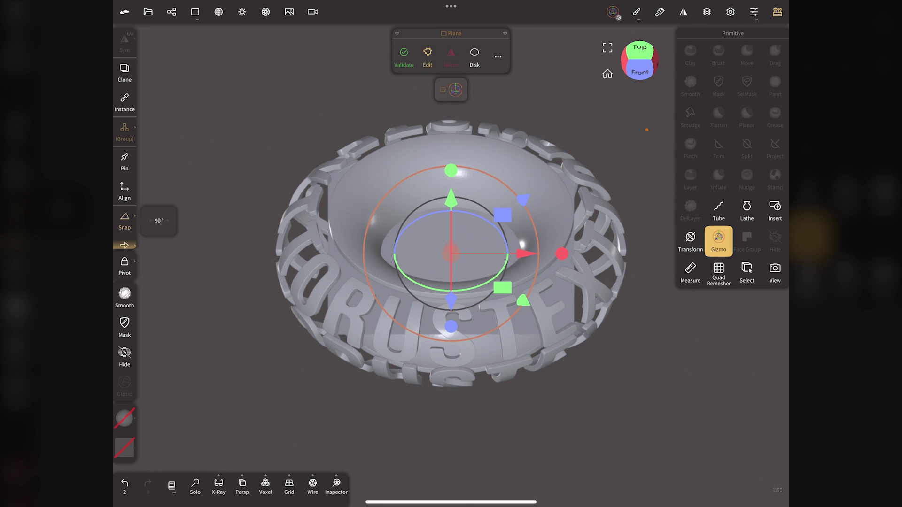
{"action": "left_click", "coordinate": [639, 72]}
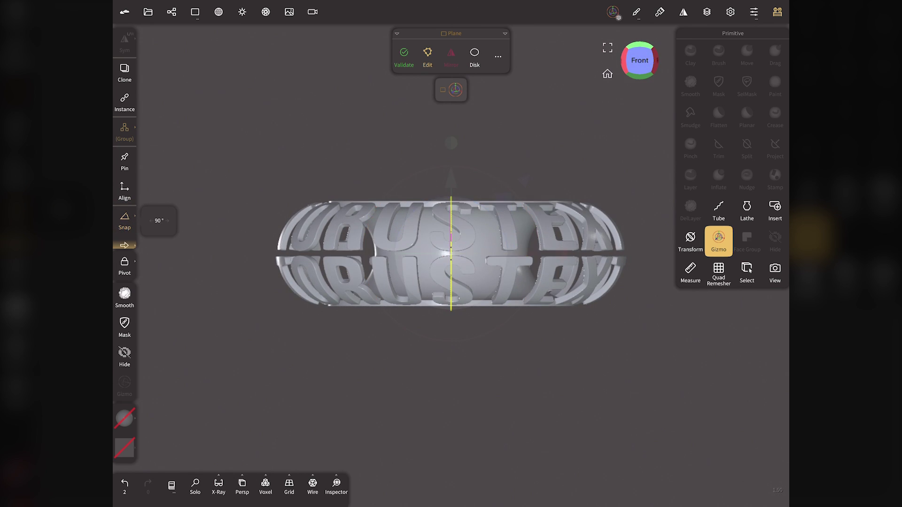
{"action": "left_click_drag", "start_coordinate": [451, 230], "coordinate": [451, 291]}
{"action": "scroll", "coordinate": [240, 225], "scroll_direction": "down", "scroll_amount": 5}
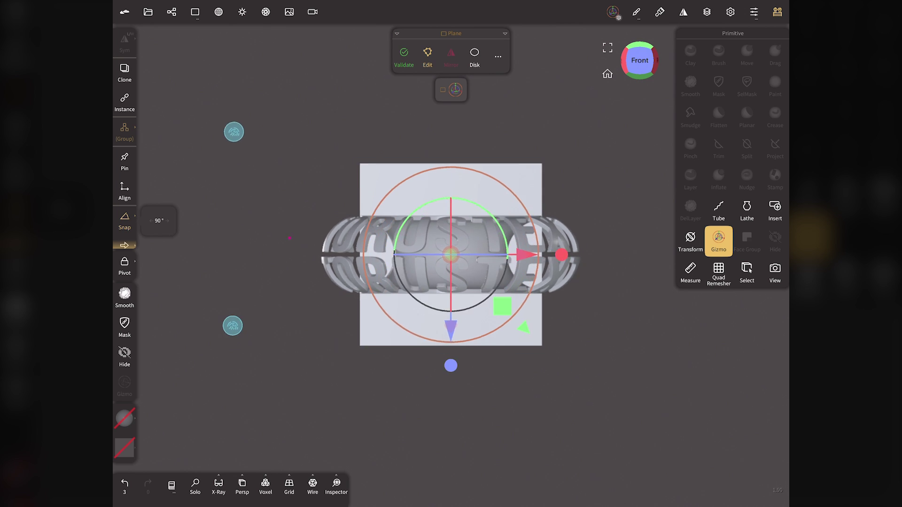
Step: Scale the plane up to fill the view and move it along the green axis behind the torus
{"action": "left_click_drag", "start_coordinate": [521, 316], "coordinate": [675, 433]}
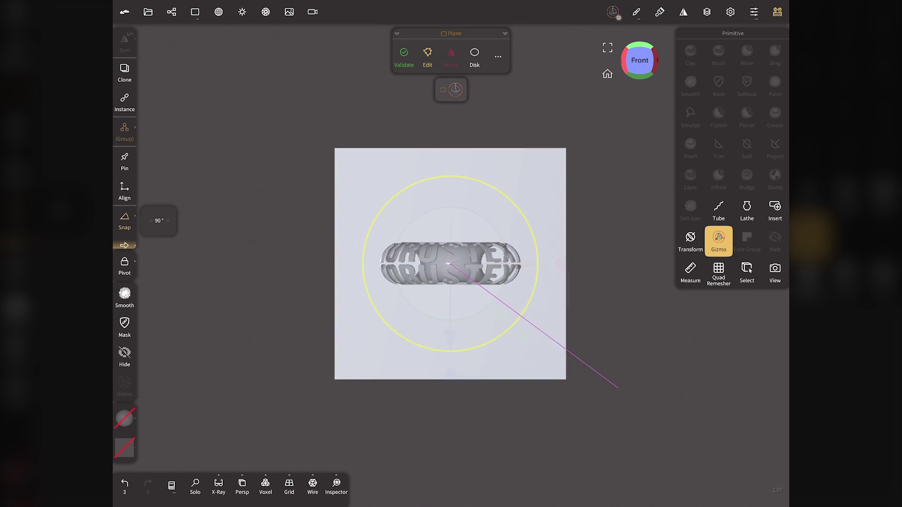
{"action": "left_click_drag", "start_coordinate": [527, 310], "coordinate": [554, 327]}
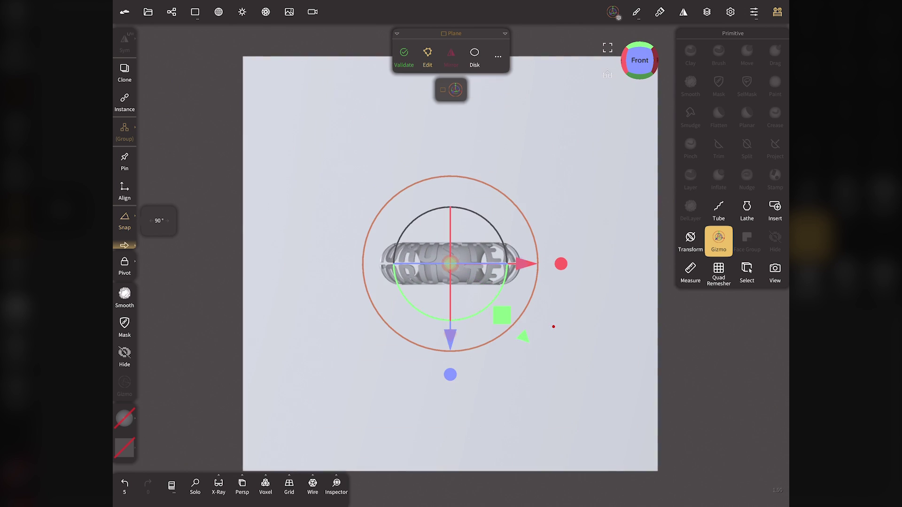
{"action": "mouse_move", "coordinate": [640, 49]}
{"action": "left_mouse_down"}
{"action": "mouse_move", "coordinate": [645, 105]}
{"action": "mouse_move", "coordinate": [632, 193]}
{"action": "left_mouse_up"}
{"action": "mouse_move", "coordinate": [473, 310]}
{"action": "left_mouse_down"}
{"action": "mouse_move", "coordinate": [473, 134]}
{"action": "mouse_move", "coordinate": [576, 364]}
{"action": "left_mouse_up"}
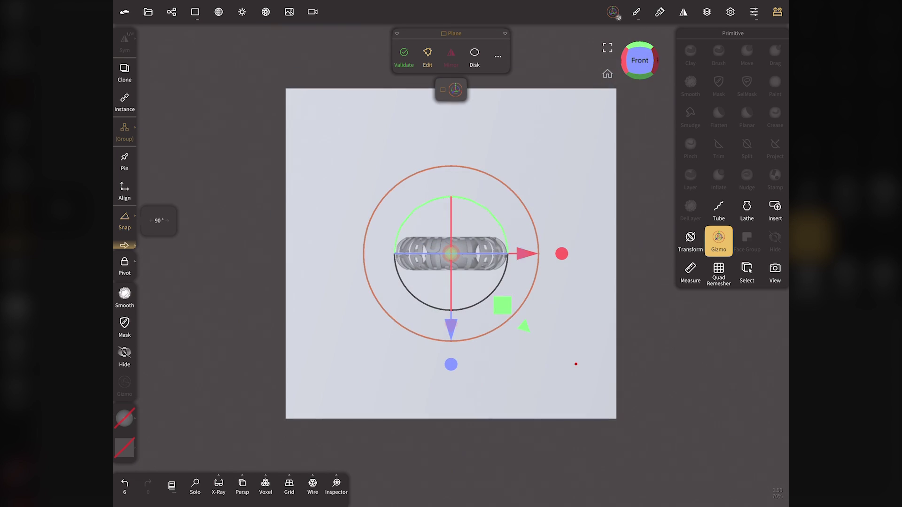
Step: Paint the whole plane black #000000 with roughness 0.5789 and metalness 0.9137
{"action": "left_click", "coordinate": [124, 419]}
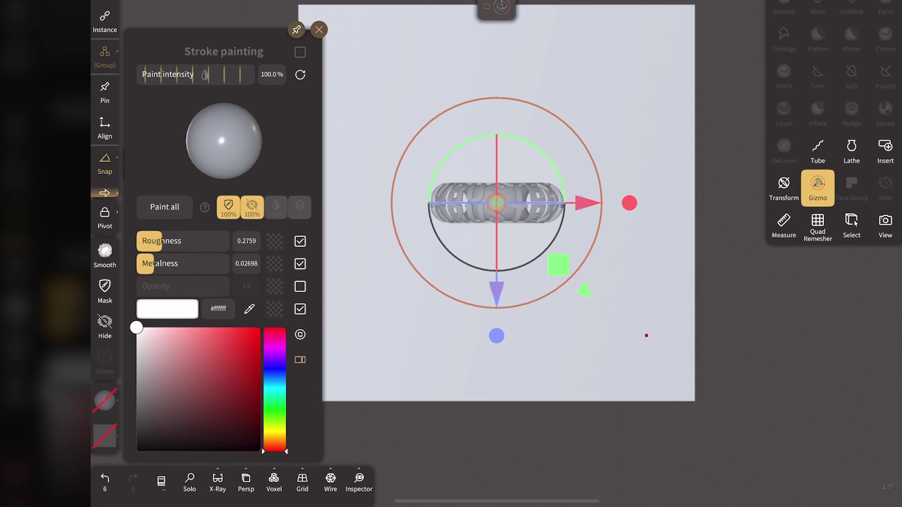
{"action": "left_click_drag", "start_coordinate": [136, 328], "coordinate": [110, 475]}
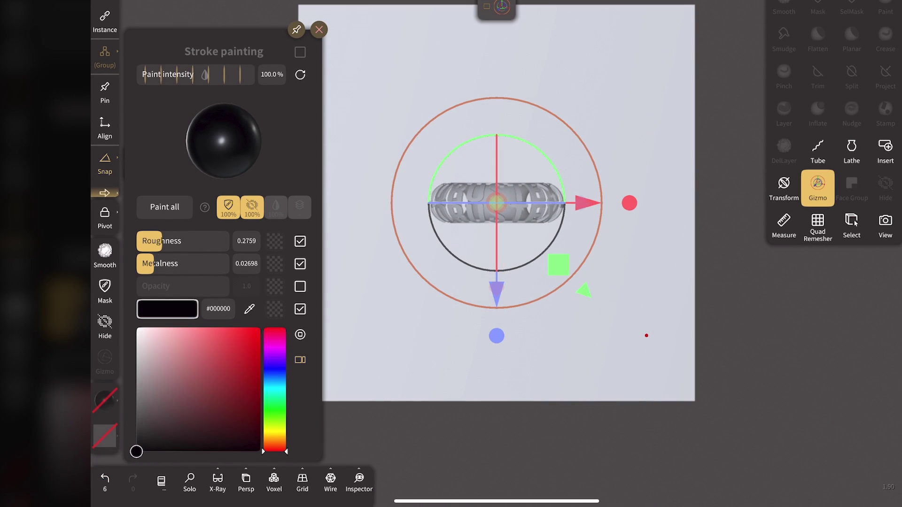
{"action": "mouse_move", "coordinate": [152, 238]}
{"action": "left_mouse_down"}
{"action": "mouse_move", "coordinate": [188, 237]}
{"action": "mouse_move", "coordinate": [212, 259]}
{"action": "left_mouse_up"}
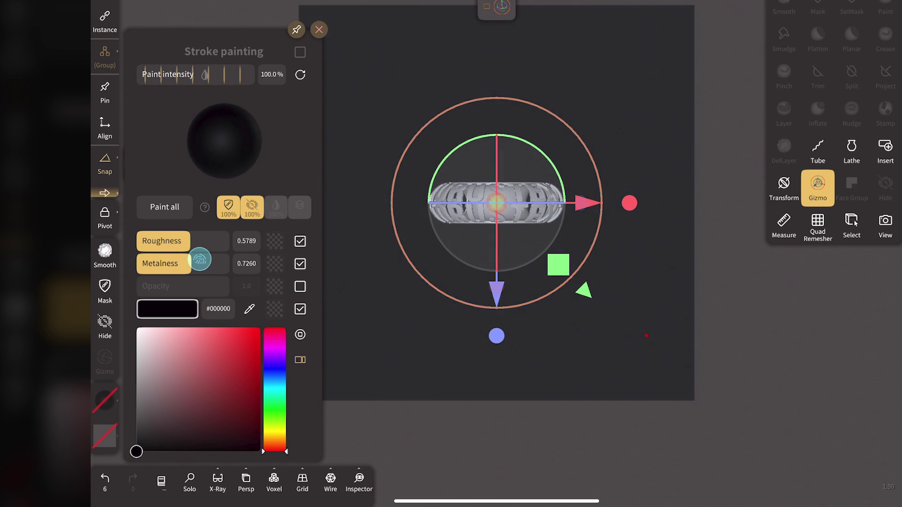
{"action": "left_click_drag", "start_coordinate": [212, 258], "coordinate": [210, 258]}
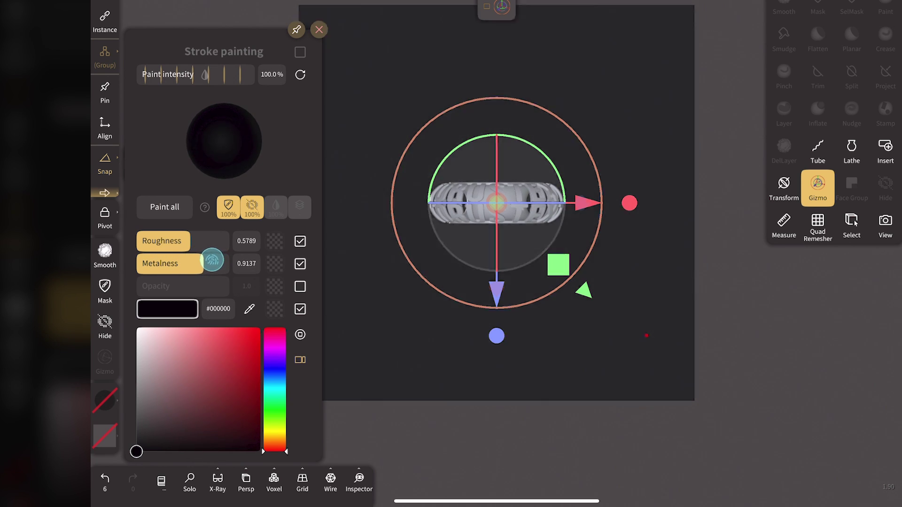
{"action": "left_click", "coordinate": [164, 207]}
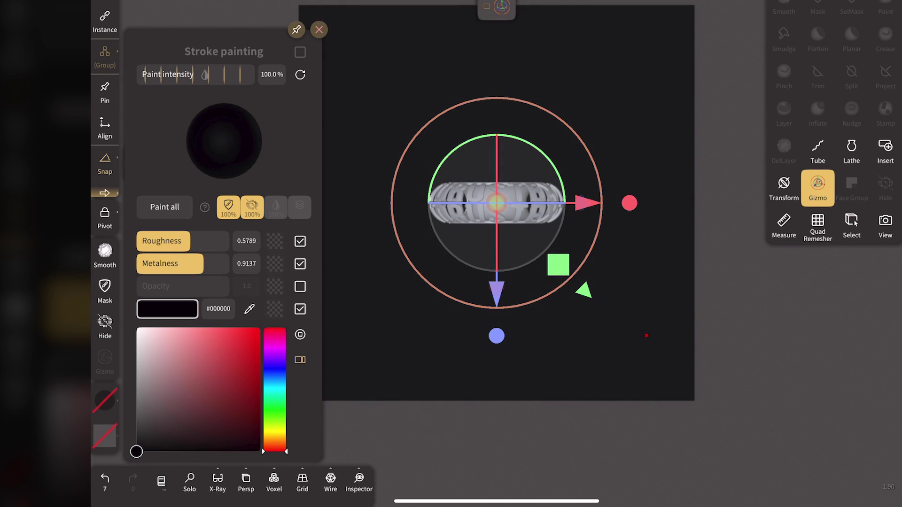
{"action": "left_click", "coordinate": [117, 158]}
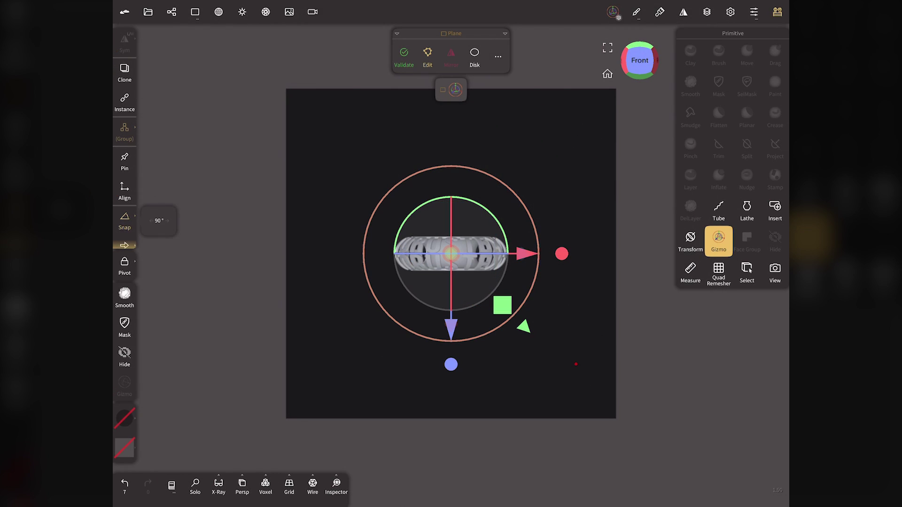
Step: Validate the plane, turn off 90° snapping, and undo a trial rotation of the torus
{"action": "left_click", "coordinate": [403, 56]}
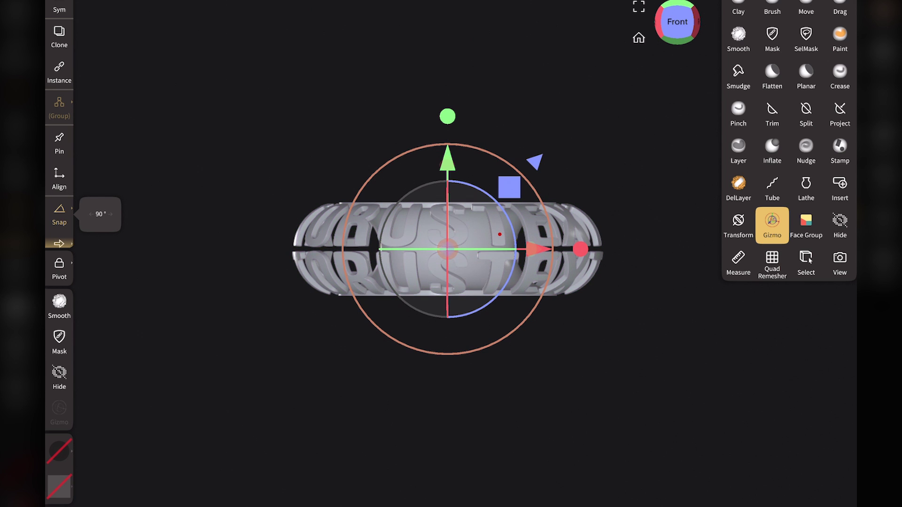
{"action": "left_click", "coordinate": [61, 212]}
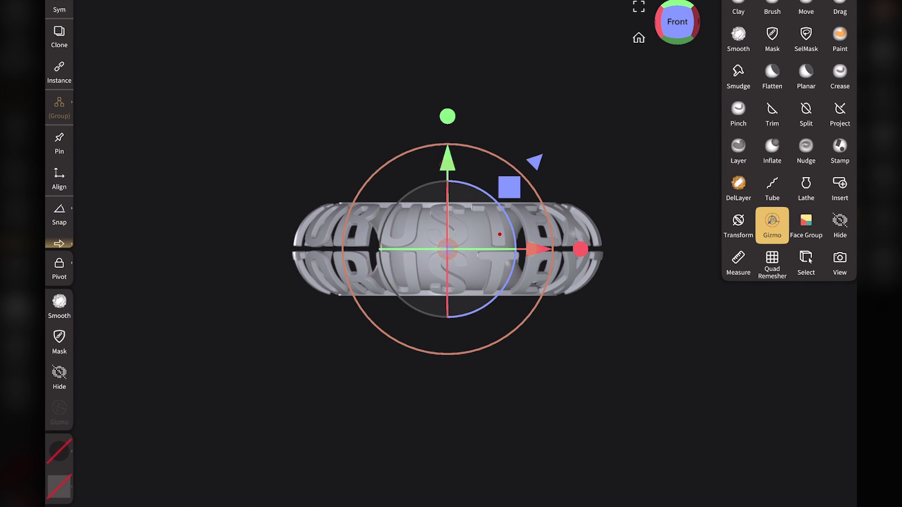
{"action": "left_click_drag", "start_coordinate": [498, 249], "coordinate": [422, 249]}
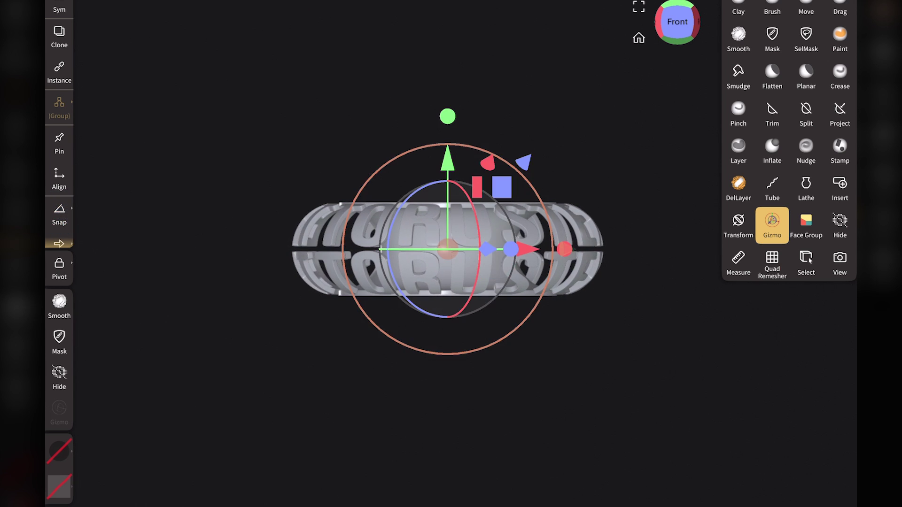
{"action": "mouse_move", "coordinate": [392, 216]}
{"action": "left_mouse_down"}
{"action": "mouse_move", "coordinate": [385, 254]}
{"action": "mouse_move", "coordinate": [484, 252]}
{"action": "left_mouse_up"}
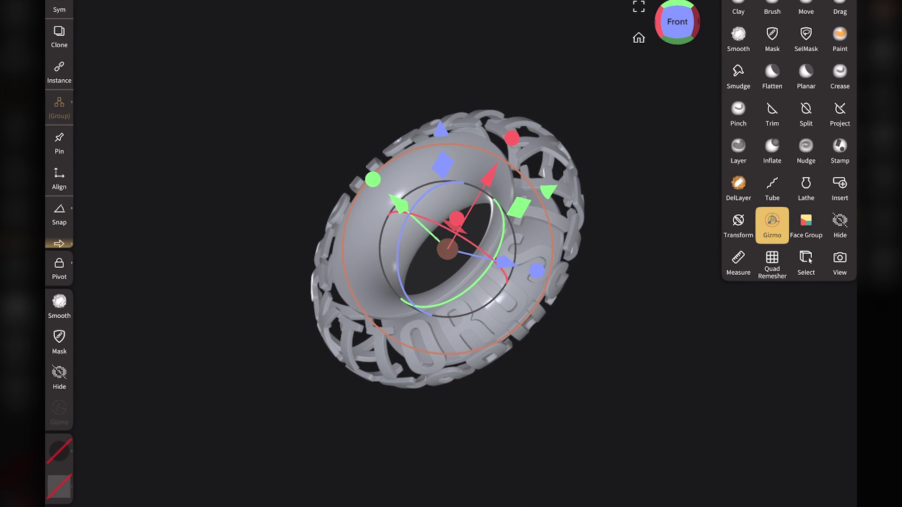
{"action": "key", "text": "ctrl+z"}
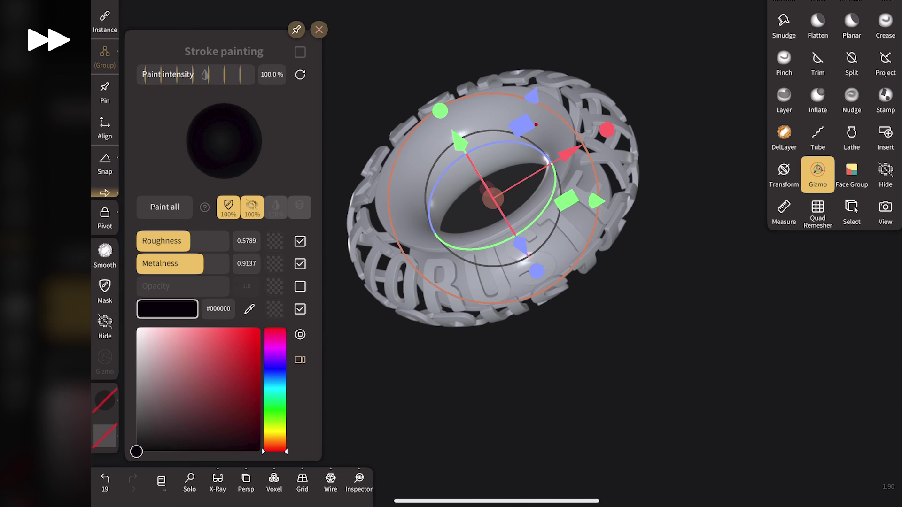
Step: Paint the whole torus #353535 with metalness 0.9933 and roughness 0.3365
{"action": "left_click_drag", "start_coordinate": [203, 263], "coordinate": [218, 263]}
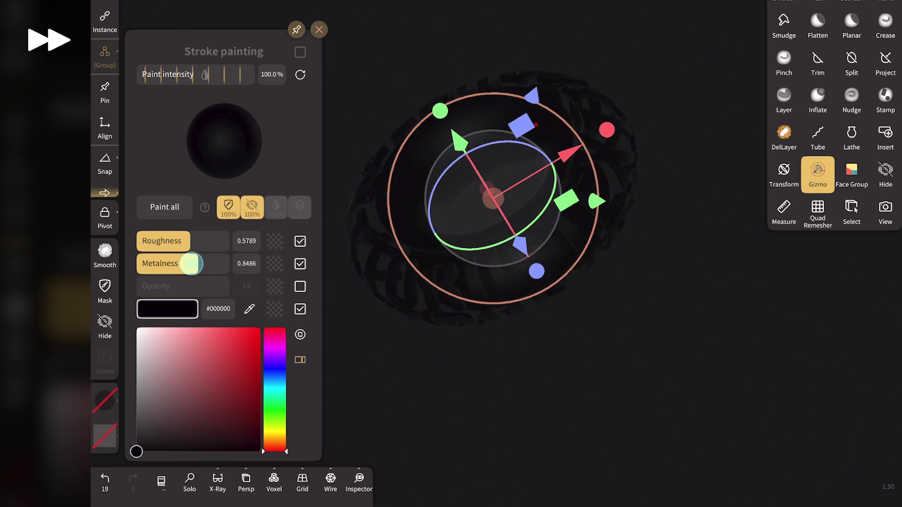
{"action": "left_click_drag", "start_coordinate": [136, 452], "coordinate": [138, 426]}
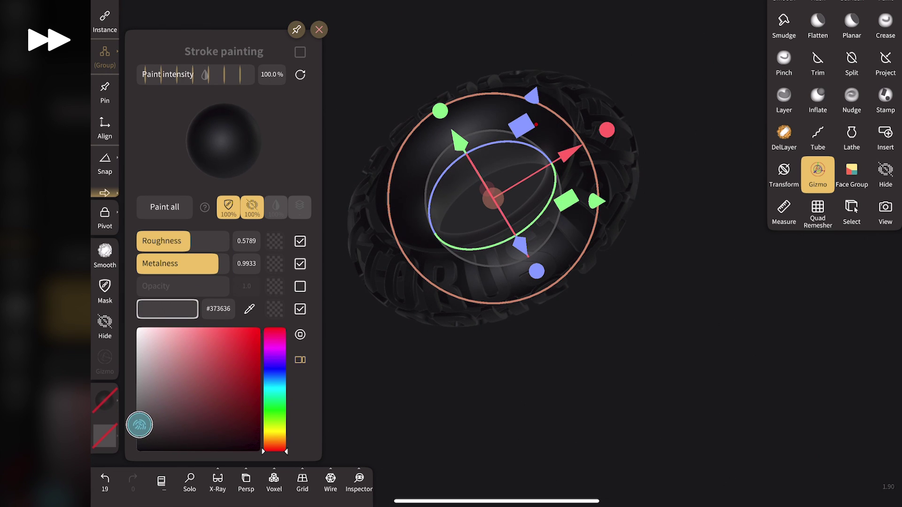
{"action": "left_click_drag", "start_coordinate": [157, 240], "coordinate": [159, 241]}
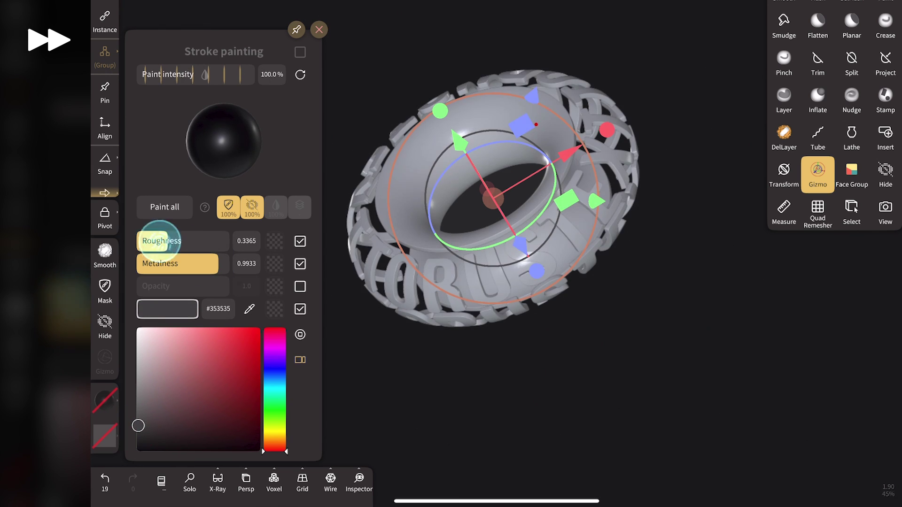
{"action": "left_click", "coordinate": [152, 207]}
{"action": "left_click", "coordinate": [320, 30]}
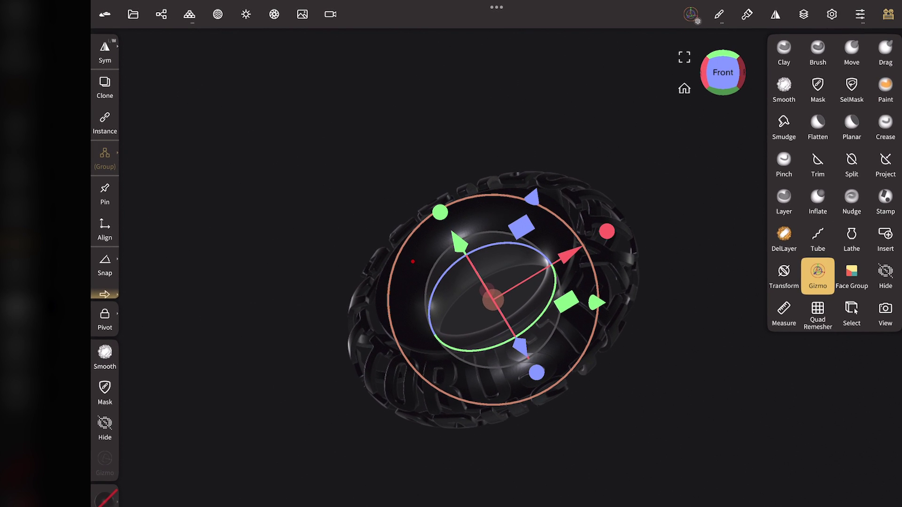
Step: Add a light at the upper right, intensity 38.76, aimed to cast the torus shadow on the plane
{"action": "left_click", "coordinate": [246, 14]}
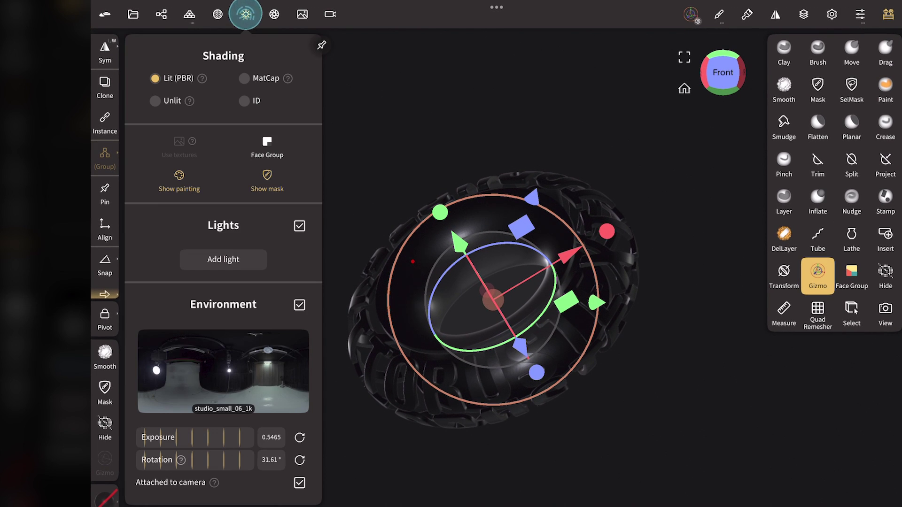
{"action": "left_click", "coordinate": [193, 262]}
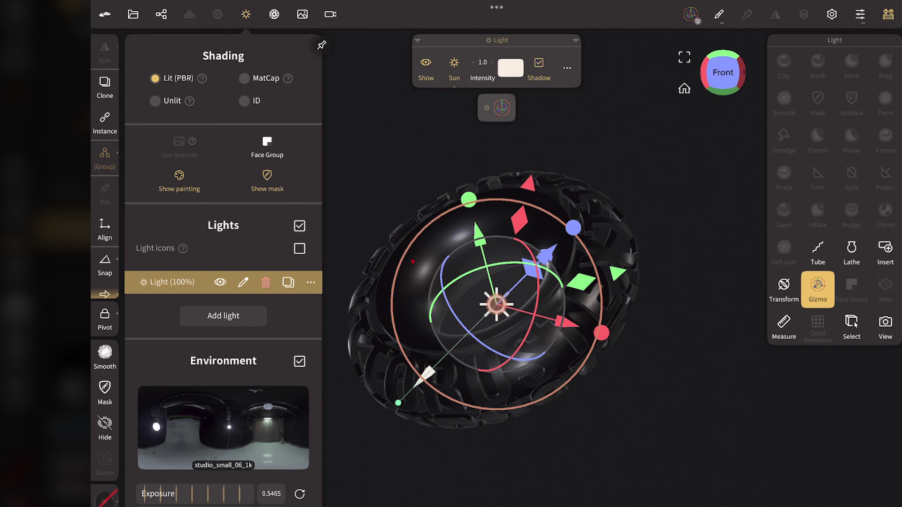
{"action": "left_click", "coordinate": [245, 14]}
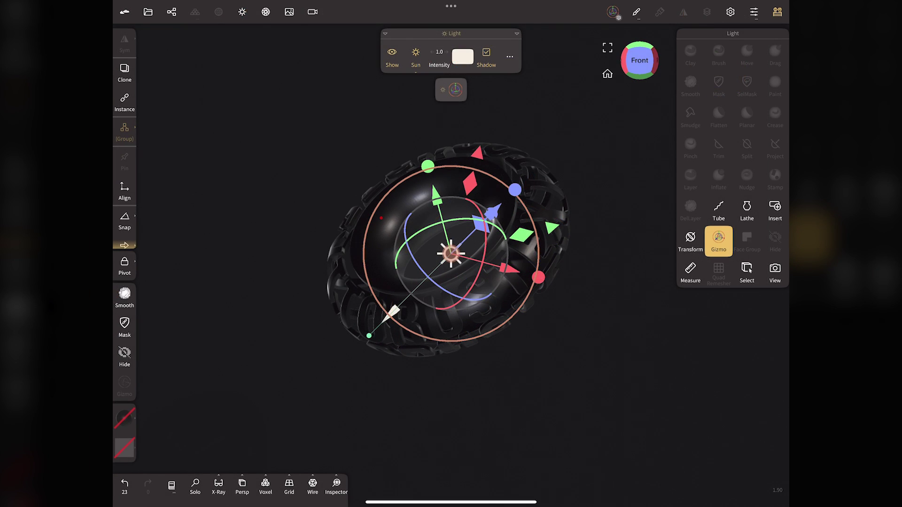
{"action": "left_click", "coordinate": [451, 89]}
{"action": "left_click_drag", "start_coordinate": [451, 254], "coordinate": [651, 111]}
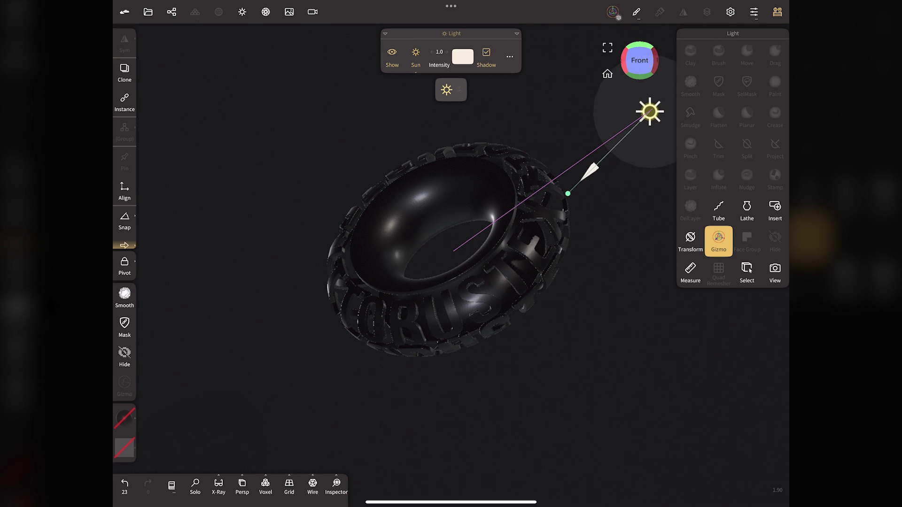
{"action": "left_click_drag", "start_coordinate": [439, 55], "coordinate": [539, 55]}
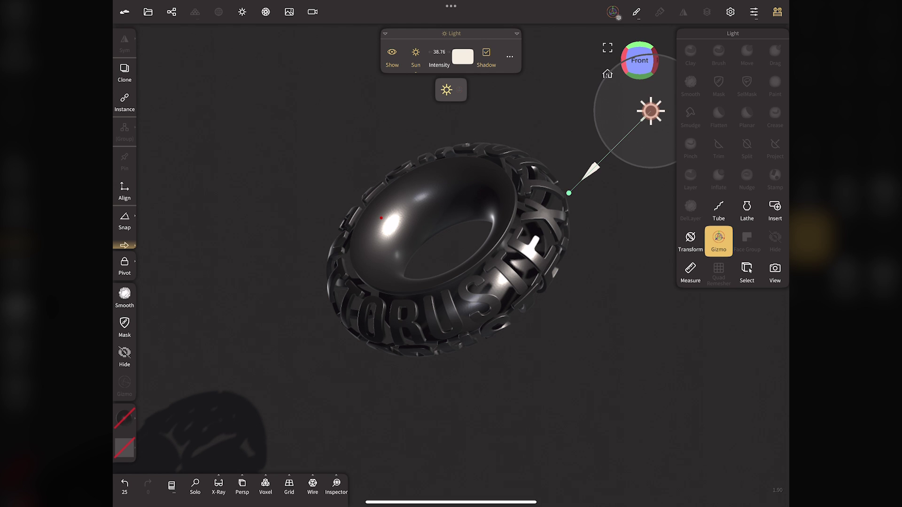
{"action": "left_click_drag", "start_coordinate": [650, 111], "coordinate": [640, 119]}
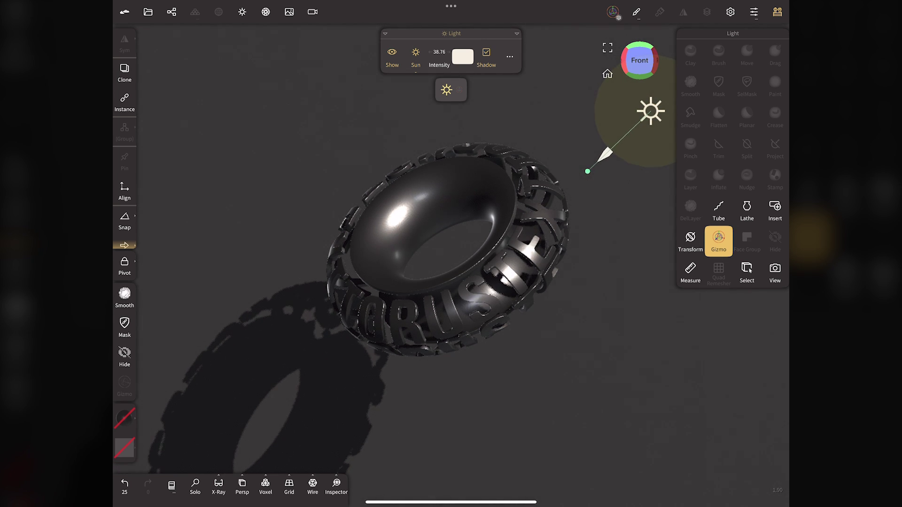
{"action": "left_click_drag", "start_coordinate": [587, 171], "coordinate": [584, 157]}
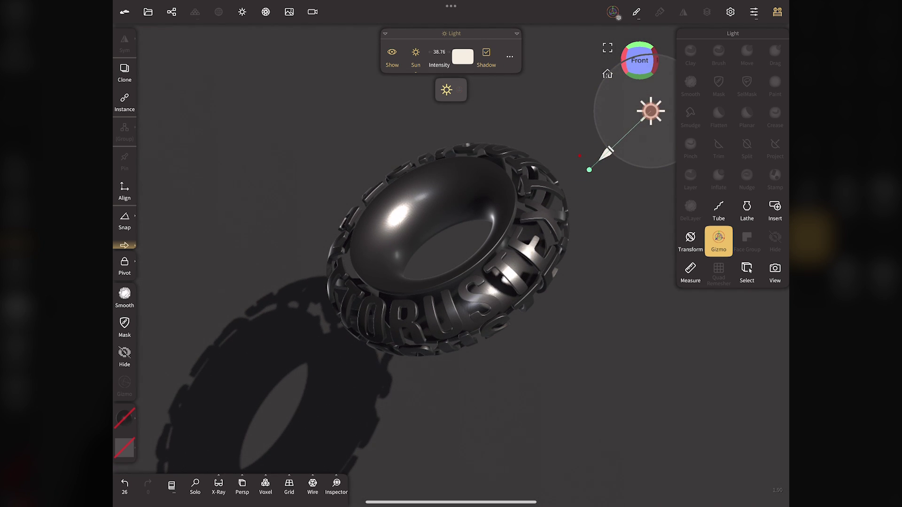
Step: Widen the light angle for softer shadows, then add a second light
{"action": "left_click", "coordinate": [509, 57]}
{"action": "mouse_move", "coordinate": [595, 265]}
{"action": "left_mouse_down"}
{"action": "mouse_move", "coordinate": [605, 264]}
{"action": "mouse_move", "coordinate": [569, 264]}
{"action": "mouse_move", "coordinate": [584, 269]}
{"action": "left_mouse_up"}
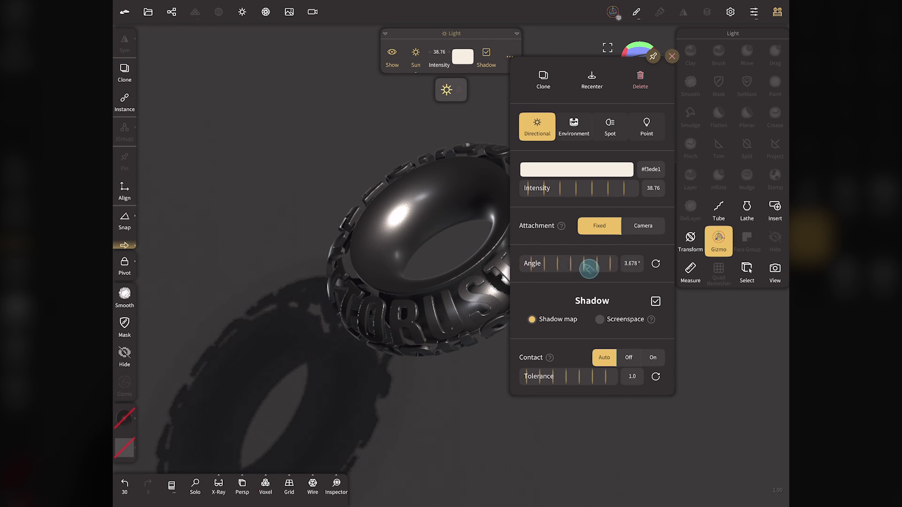
{"action": "left_click", "coordinate": [580, 156]}
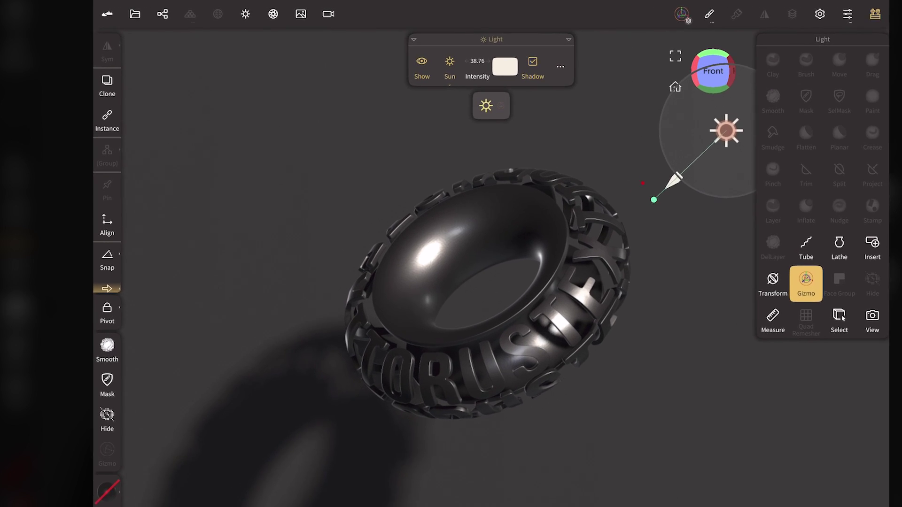
{"action": "left_click", "coordinate": [242, 12]}
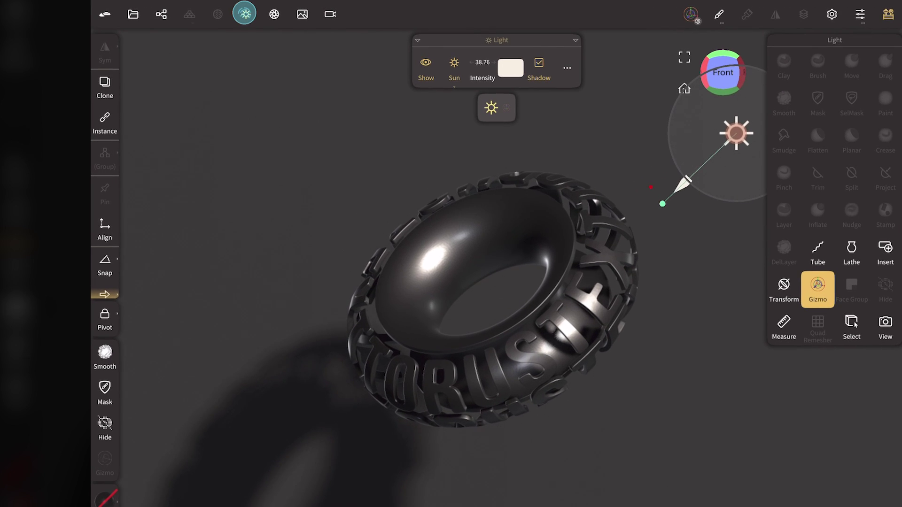
{"action": "left_click", "coordinate": [192, 319]}
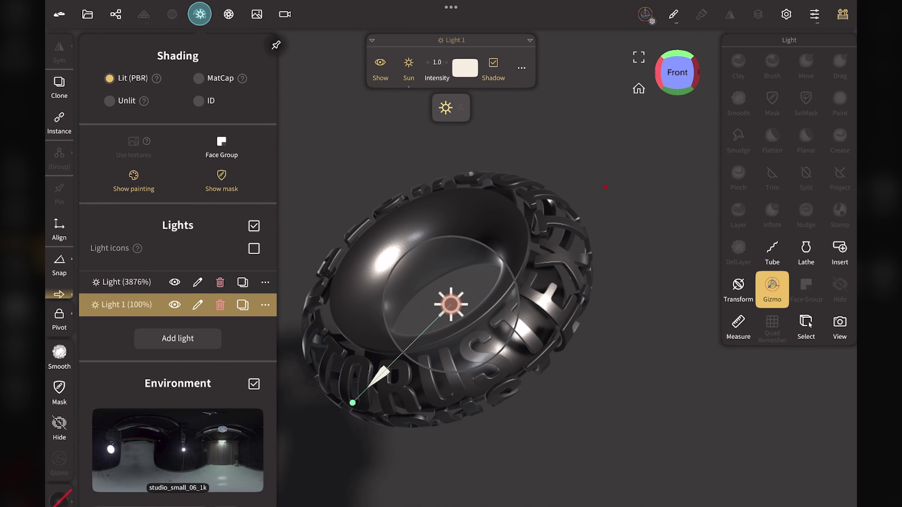
Step: Make the second light a spot light and raise it above the torus in Front view
{"action": "left_click", "coordinate": [201, 14]}
{"action": "left_click", "coordinate": [408, 67]}
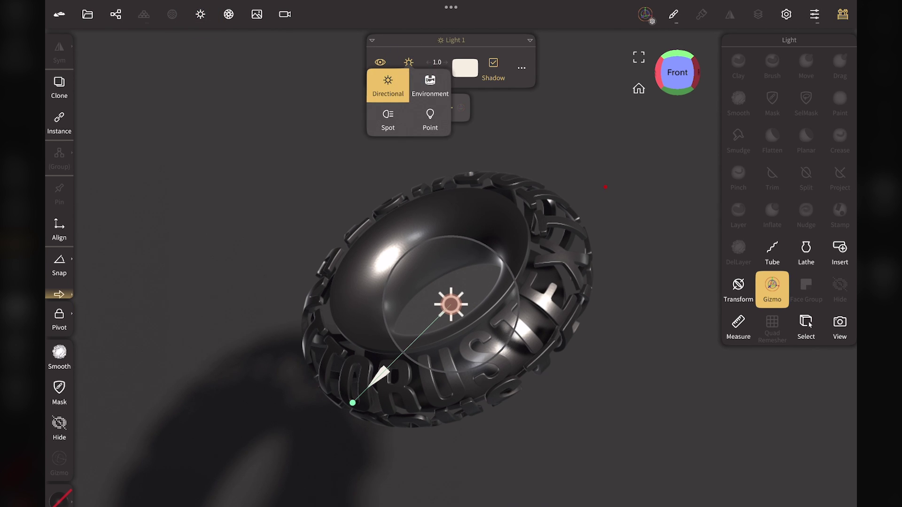
{"action": "left_click", "coordinate": [387, 119]}
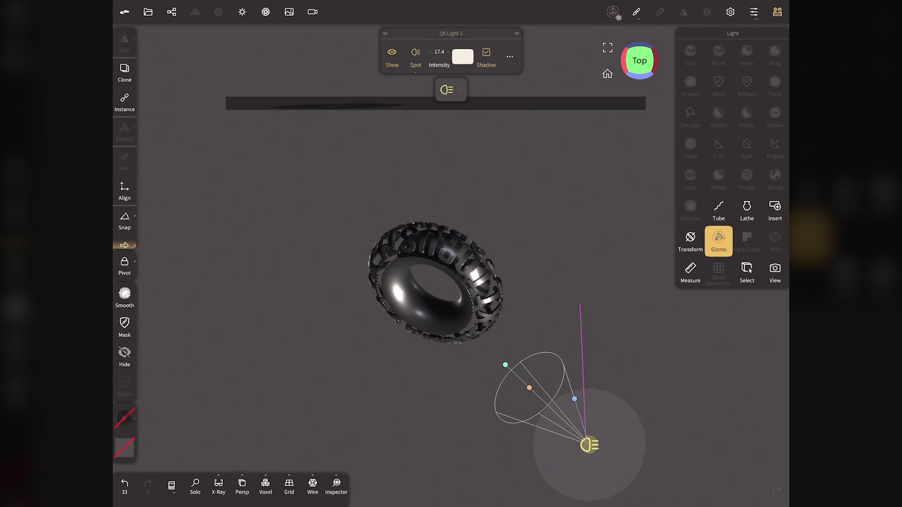
{"action": "left_click_drag", "start_coordinate": [590, 445], "coordinate": [592, 451]}
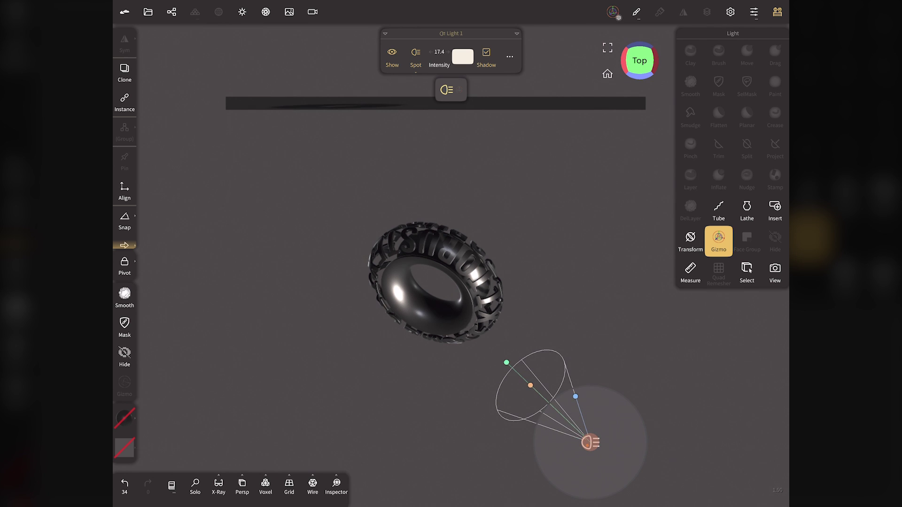
{"action": "left_click", "coordinate": [642, 84]}
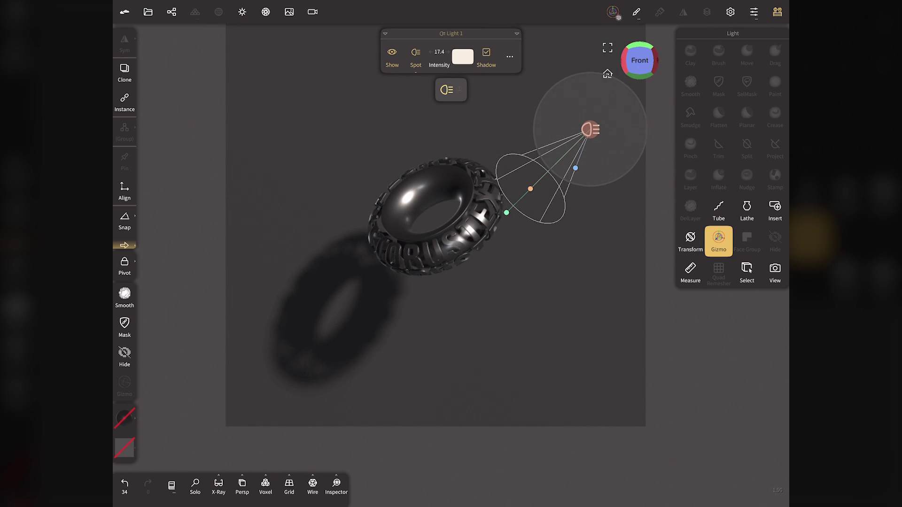
{"action": "left_click_drag", "start_coordinate": [591, 129], "coordinate": [595, 100]}
Step: Set the spot light intensity to 210.3, widen its cone to 54.22° and re-aim it
{"action": "scroll", "coordinate": [277, 214], "scroll_direction": "up", "scroll_amount": 3}
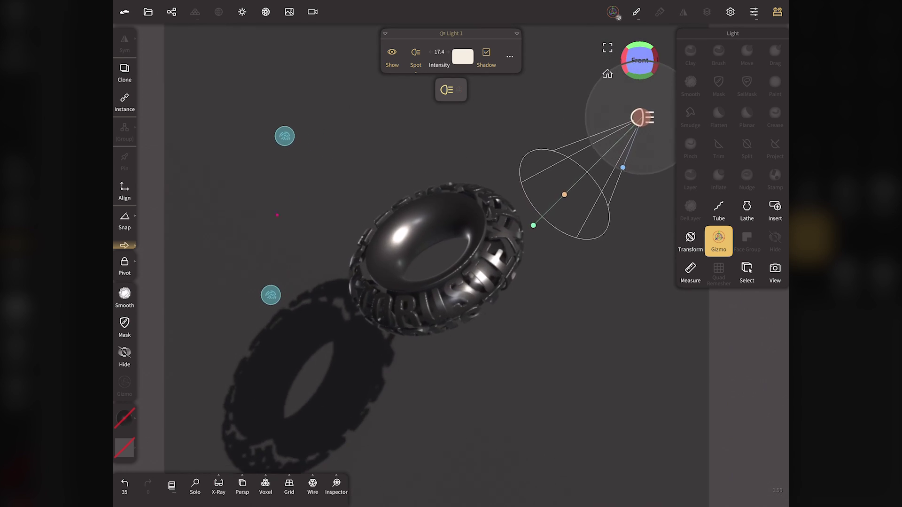
{"action": "scroll", "coordinate": [277, 215], "scroll_direction": "up", "scroll_amount": 2}
{"action": "left_click_drag", "start_coordinate": [444, 60], "coordinate": [504, 61]}
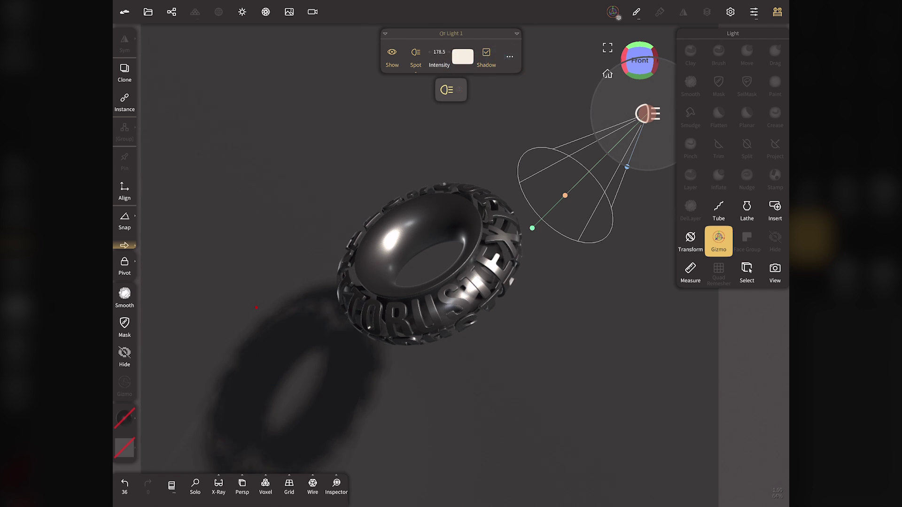
{"action": "left_click_drag", "start_coordinate": [565, 195], "coordinate": [570, 190]}
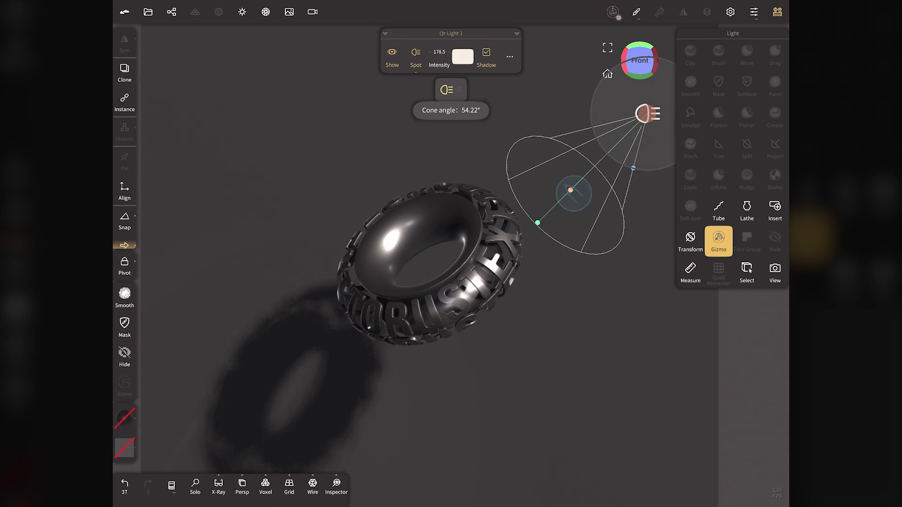
{"action": "left_click_drag", "start_coordinate": [620, 141], "coordinate": [621, 126]}
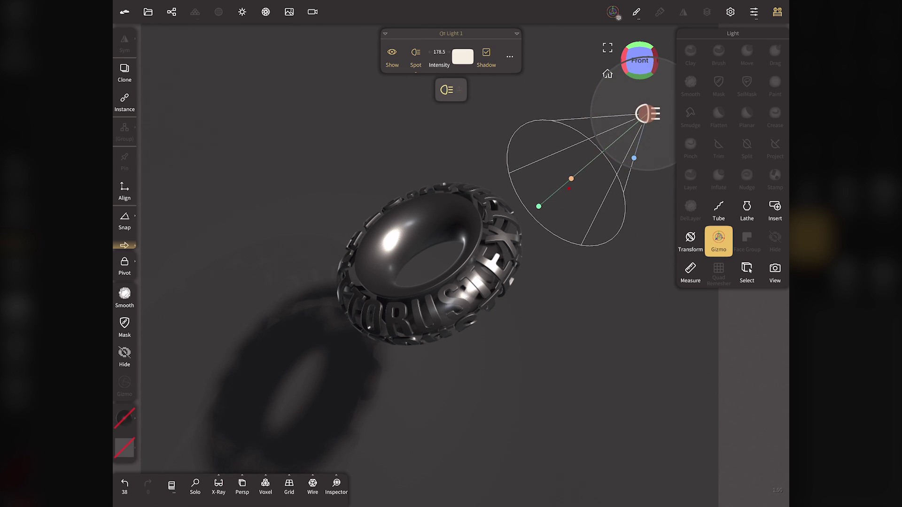
{"action": "left_click_drag", "start_coordinate": [439, 54], "coordinate": [458, 54]}
{"action": "mouse_move", "coordinate": [620, 127]}
{"action": "left_mouse_down"}
{"action": "mouse_move", "coordinate": [621, 141]}
{"action": "mouse_move", "coordinate": [619, 127]}
{"action": "left_mouse_up"}
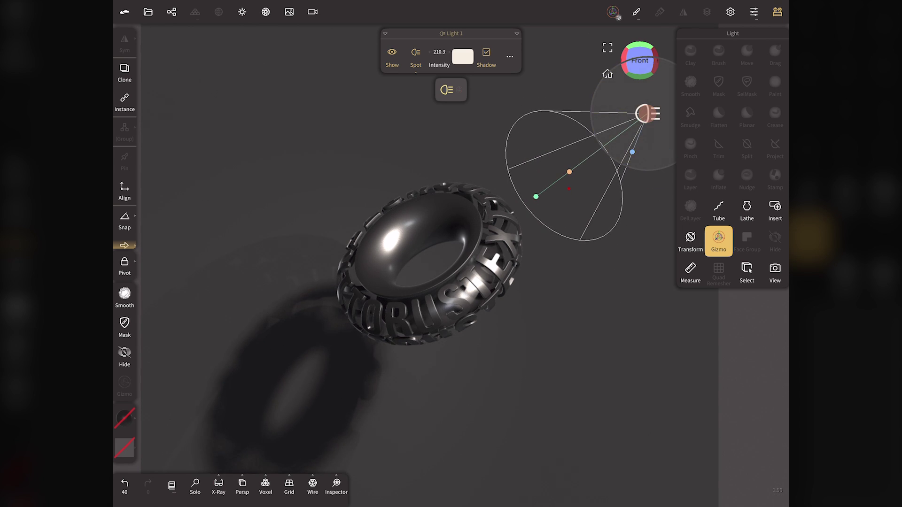
Step: Enlarge the spot light size to 0.02389 for a softer shadow
{"action": "left_click", "coordinate": [511, 59]}
{"action": "left_click_drag", "start_coordinate": [579, 284], "coordinate": [590, 284]}
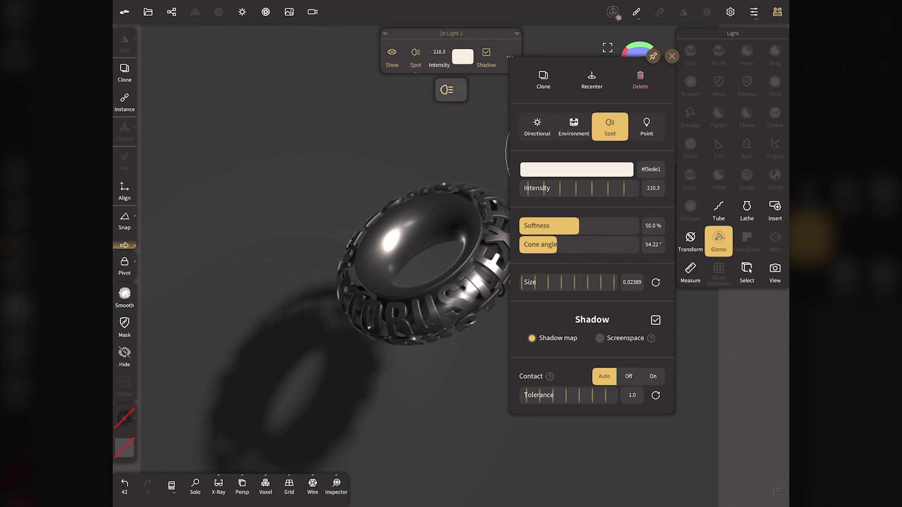
{"action": "left_click", "coordinate": [673, 56]}
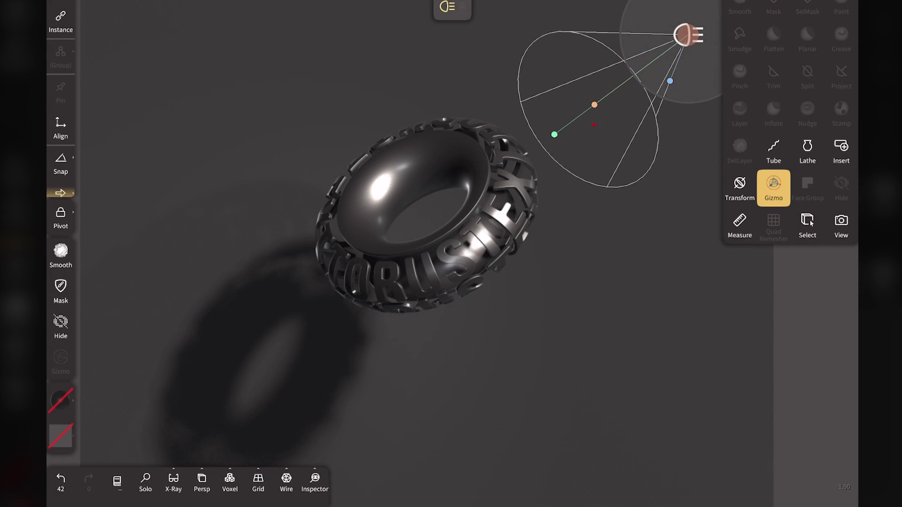
Step: Set the torus paint to #040404 with roughness 0.3461 and metalness 0.8768, then select the sun light
{"action": "left_click", "coordinate": [129, 69]}
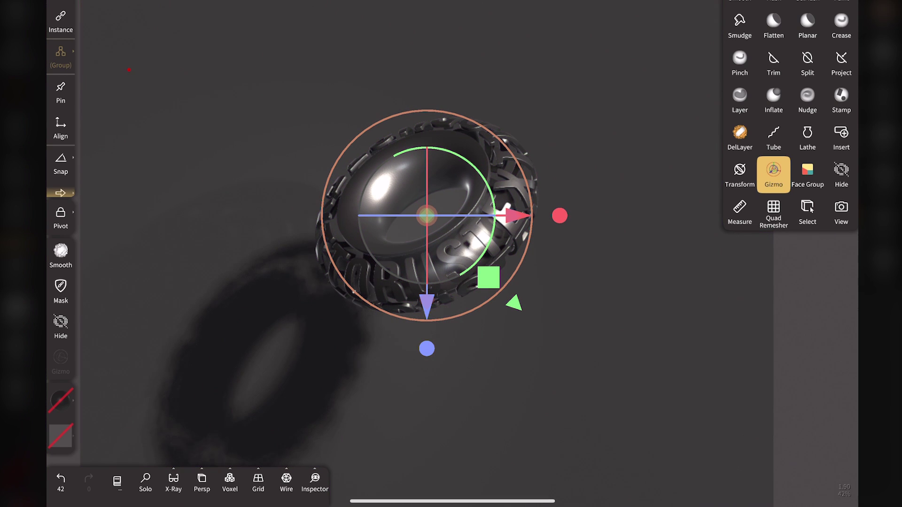
{"action": "left_click", "coordinate": [60, 400]}
{"action": "left_click_drag", "start_coordinate": [108, 397], "coordinate": [91, 452]}
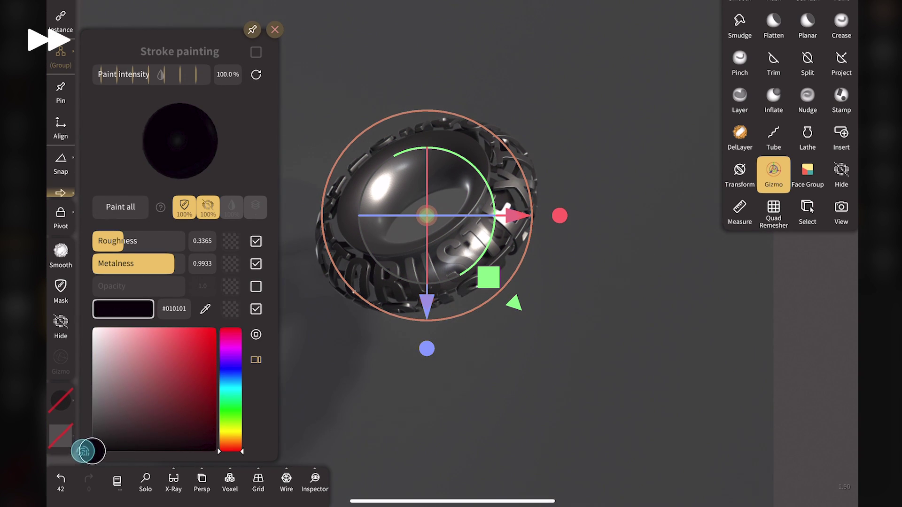
{"action": "mouse_move", "coordinate": [162, 265]}
{"action": "left_mouse_down"}
{"action": "mouse_move", "coordinate": [138, 273]}
{"action": "mouse_move", "coordinate": [155, 273]}
{"action": "left_mouse_up"}
{"action": "mouse_move", "coordinate": [126, 241]}
{"action": "left_mouse_down"}
{"action": "mouse_move", "coordinate": [151, 241]}
{"action": "mouse_move", "coordinate": [134, 262]}
{"action": "mouse_move", "coordinate": [165, 263]}
{"action": "mouse_move", "coordinate": [151, 241]}
{"action": "left_mouse_up"}
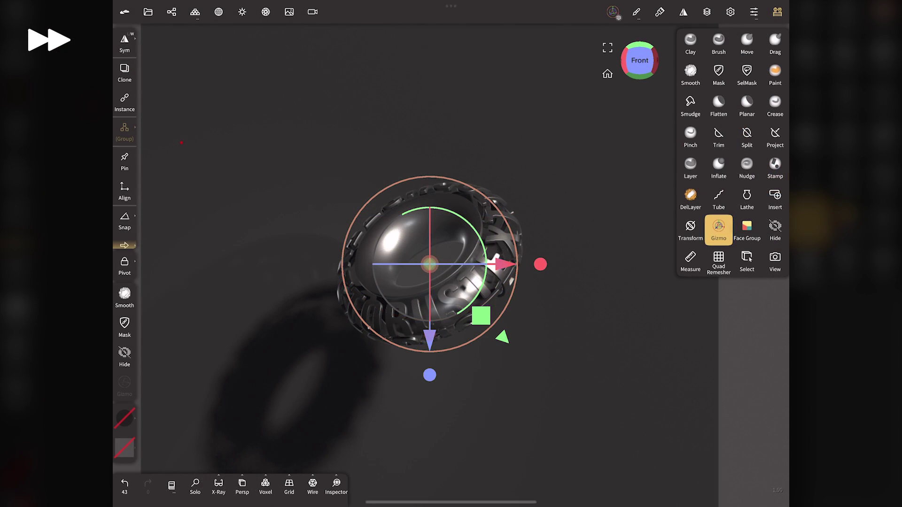
{"action": "left_click_drag", "start_coordinate": [155, 362], "coordinate": [151, 459]}
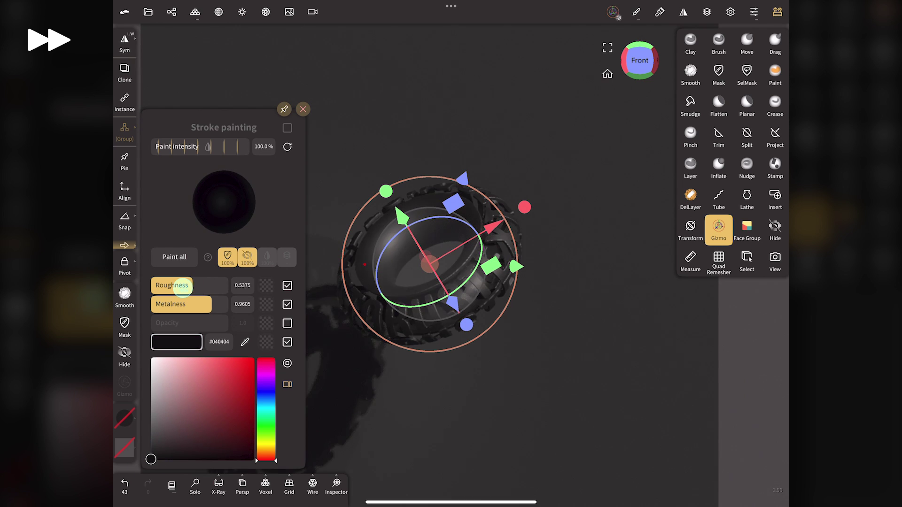
{"action": "left_click_drag", "start_coordinate": [191, 285], "coordinate": [165, 287]}
{"action": "left_click_drag", "start_coordinate": [212, 304], "coordinate": [203, 304]}
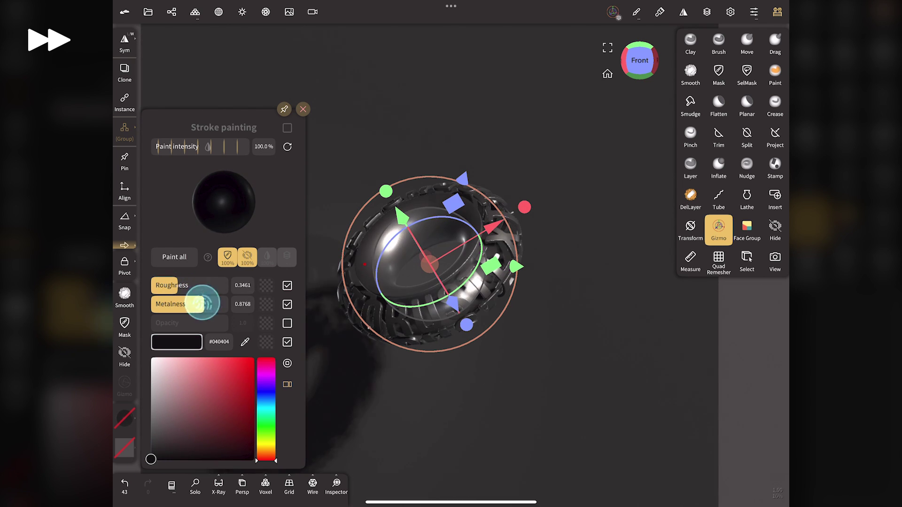
{"action": "left_click", "coordinate": [242, 11]}
{"action": "left_click", "coordinate": [180, 235]}
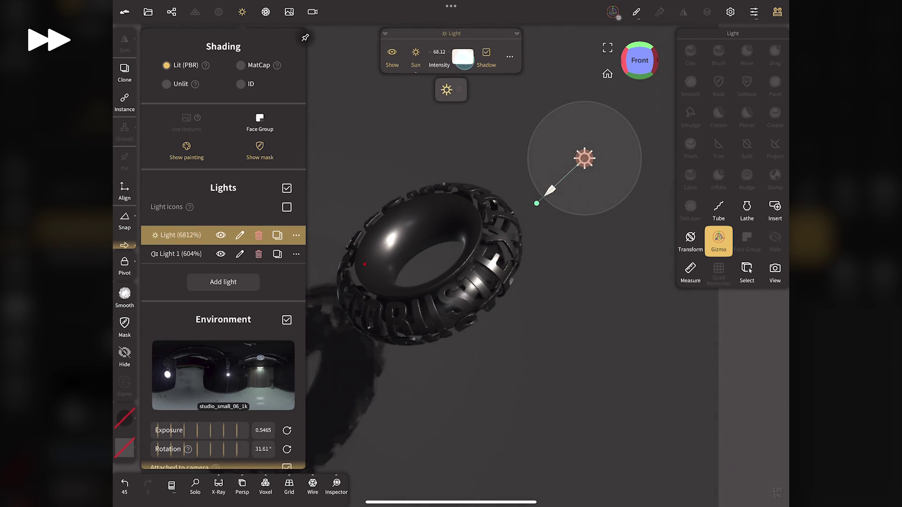
Step: Raise Light 1's intensity to 795.4, zoom toward the torus, and bring up the Post Process settings
{"action": "left_click", "coordinate": [180, 253]}
{"action": "left_click_drag", "start_coordinate": [440, 56], "coordinate": [461, 61]}
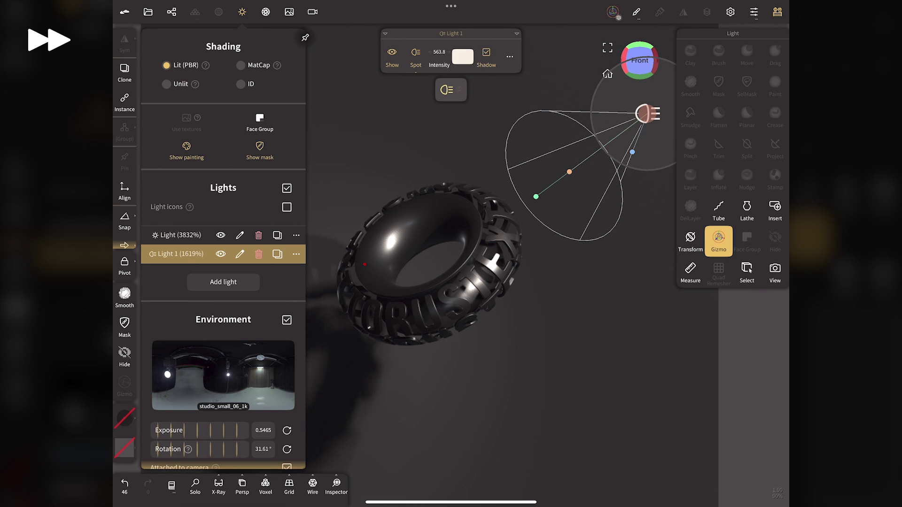
{"action": "left_click", "coordinate": [241, 12]}
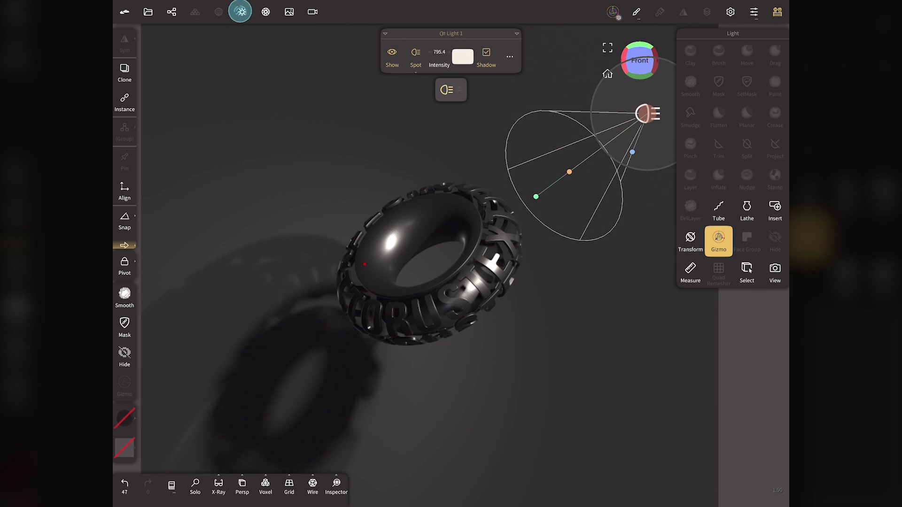
{"action": "left_click_drag", "start_coordinate": [365, 264], "coordinate": [230, 280]}
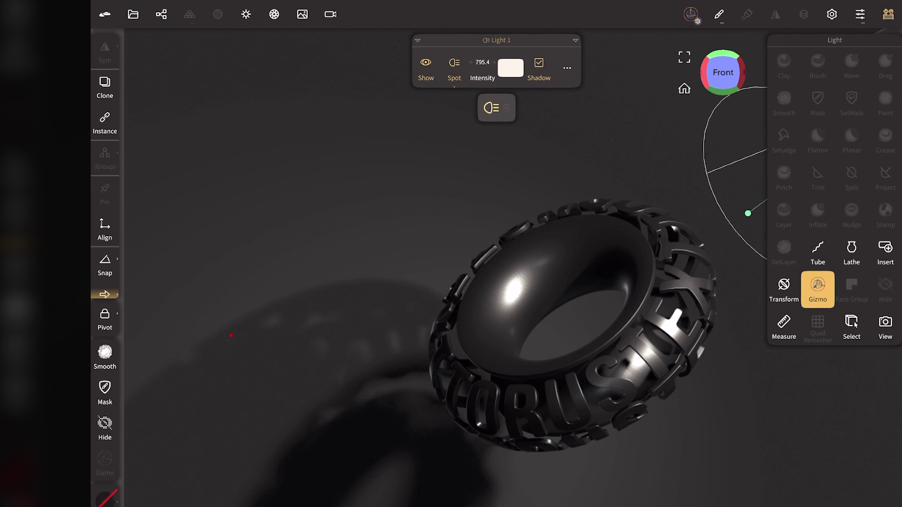
{"action": "left_click", "coordinate": [274, 14]}
Step: Enable Post Process with screen-space reflections and ambient occlusion, adjusting the occlusion strength
{"action": "left_click", "coordinate": [300, 192]}
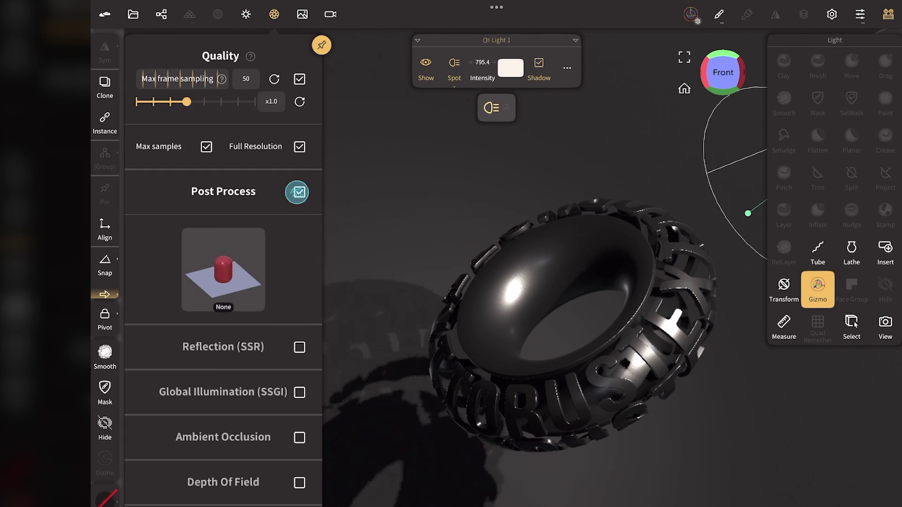
{"action": "left_click_drag", "start_coordinate": [279, 296], "coordinate": [276, 179]}
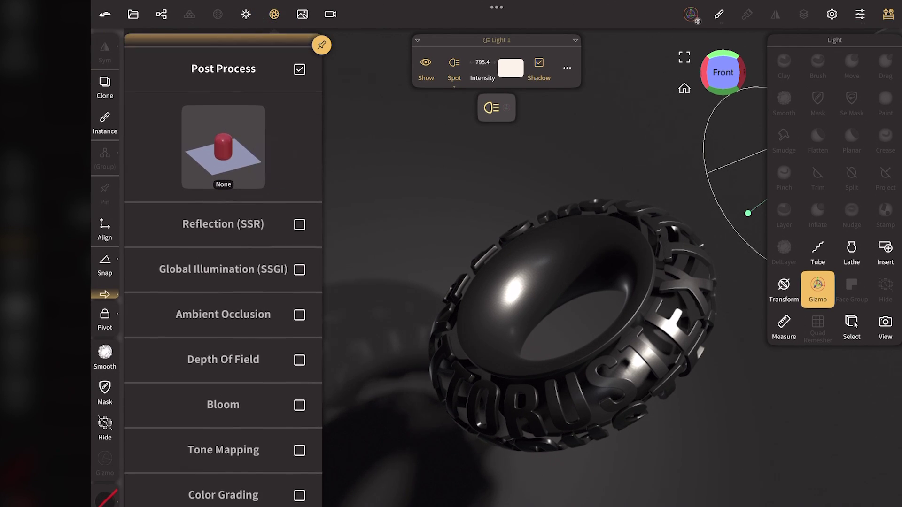
{"action": "left_click", "coordinate": [299, 231]}
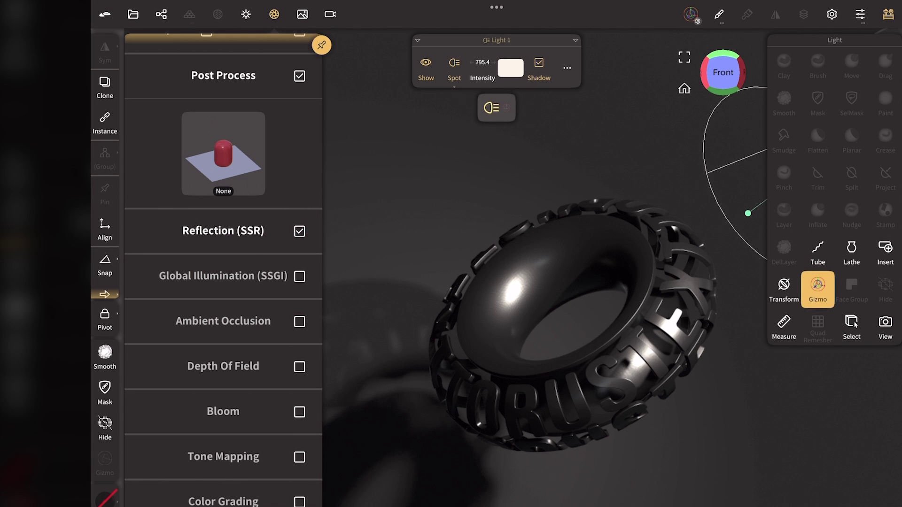
{"action": "left_click_drag", "start_coordinate": [141, 233], "coordinate": [141, 138]}
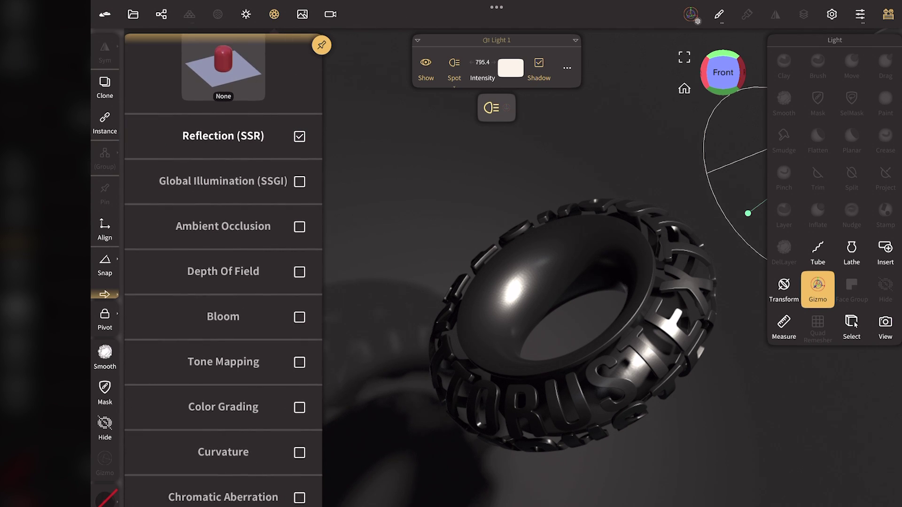
{"action": "left_click", "coordinate": [299, 227]}
{"action": "mouse_move", "coordinate": [143, 249]}
{"action": "left_mouse_down"}
{"action": "mouse_move", "coordinate": [149, 270]}
{"action": "mouse_move", "coordinate": [178, 270]}
{"action": "mouse_move", "coordinate": [205, 249]}
{"action": "left_mouse_up"}
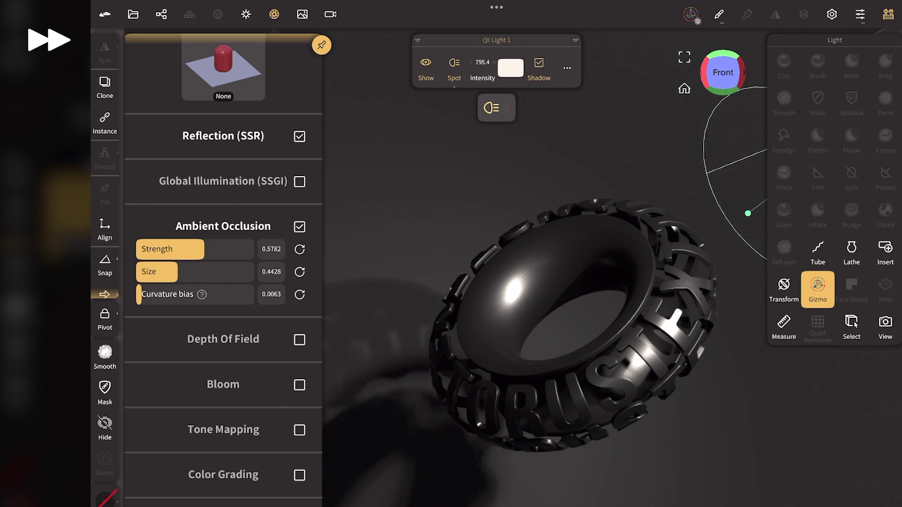
{"action": "mouse_move", "coordinate": [221, 357]}
{"action": "left_mouse_down"}
{"action": "mouse_move", "coordinate": [221, 242]}
{"action": "mouse_move", "coordinate": [218, 269]}
{"action": "left_mouse_up"}
Step: Enable depth of field, tone mapping with lower contrast, grain 0.3565 and sharpness 0.4424
{"action": "left_click", "coordinate": [299, 225]}
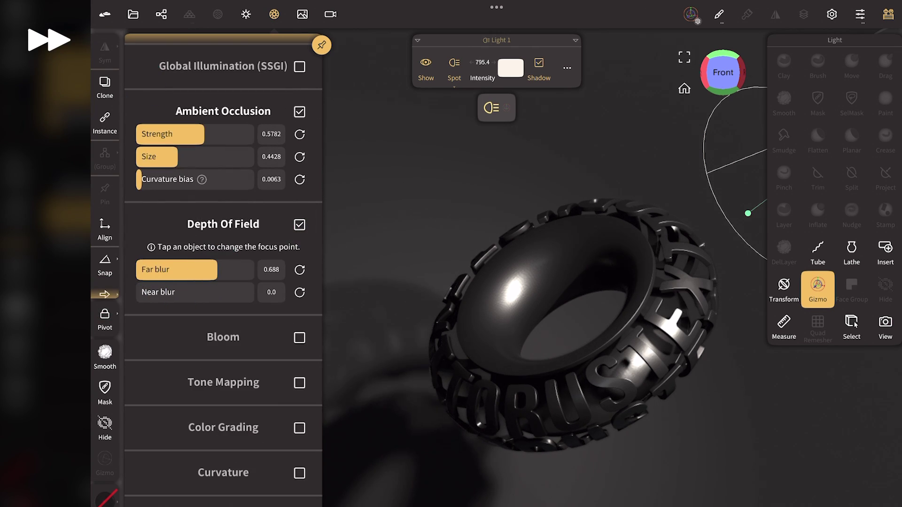
{"action": "left_click_drag", "start_coordinate": [153, 359], "coordinate": [153, 76]}
{"action": "left_click", "coordinate": [300, 102]}
{"action": "mouse_move", "coordinate": [197, 170]}
{"action": "left_mouse_down"}
{"action": "mouse_move", "coordinate": [171, 171]}
{"action": "mouse_move", "coordinate": [185, 146]}
{"action": "mouse_move", "coordinate": [176, 170]}
{"action": "left_mouse_up"}
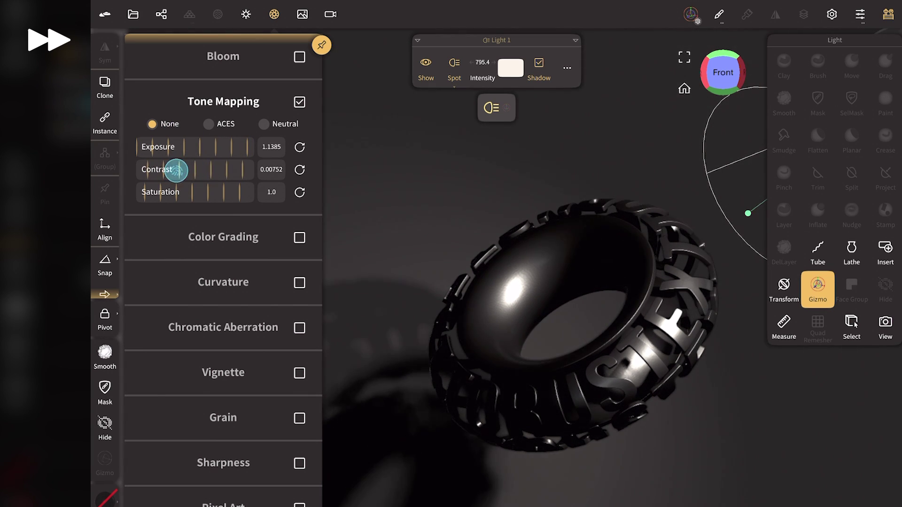
{"action": "left_click_drag", "start_coordinate": [174, 296], "coordinate": [174, 204]}
{"action": "left_click", "coordinate": [299, 327]}
{"action": "left_click_drag", "start_coordinate": [175, 349], "coordinate": [216, 350]}
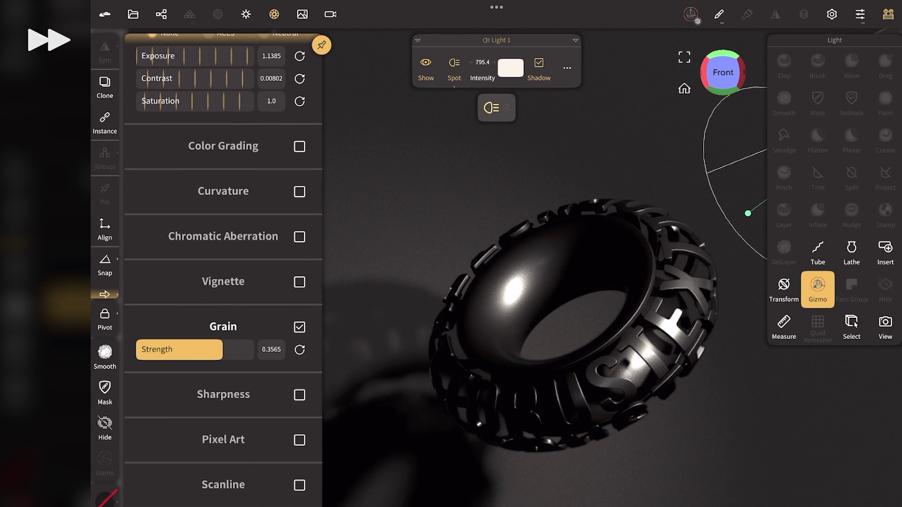
{"action": "left_click", "coordinate": [299, 395]}
{"action": "left_click_drag", "start_coordinate": [176, 418], "coordinate": [158, 418]}
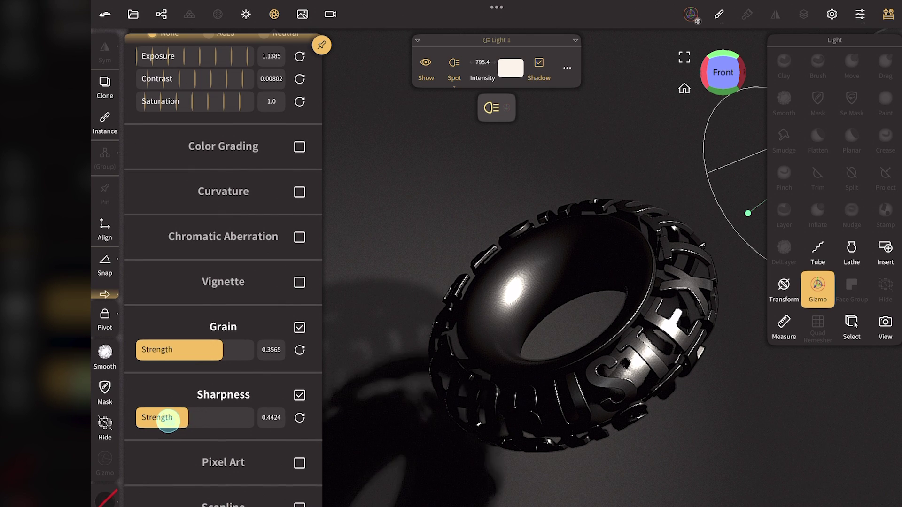
{"action": "left_click", "coordinate": [274, 14]}
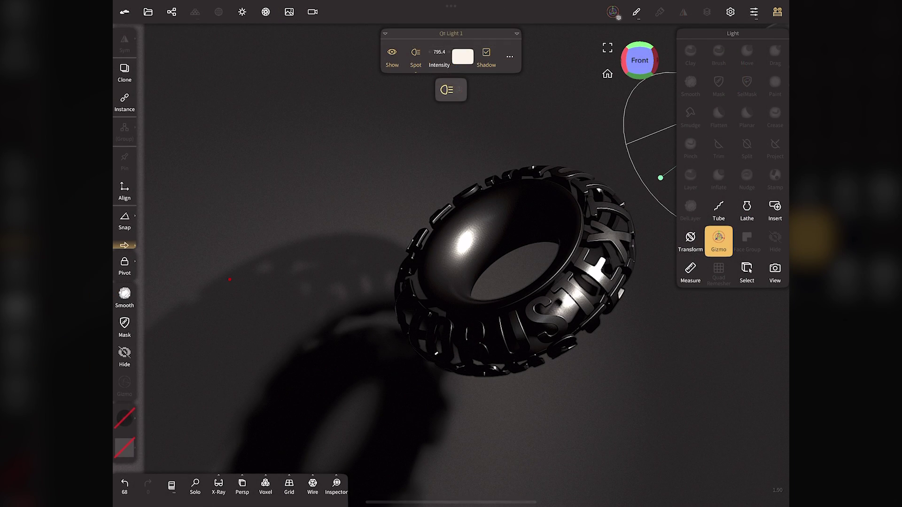
Step: Raise the sun light intensity to about 95 and set paint to #000000 with slightly higher roughness
{"action": "left_click", "coordinate": [242, 12]}
{"action": "left_click", "coordinate": [181, 235]}
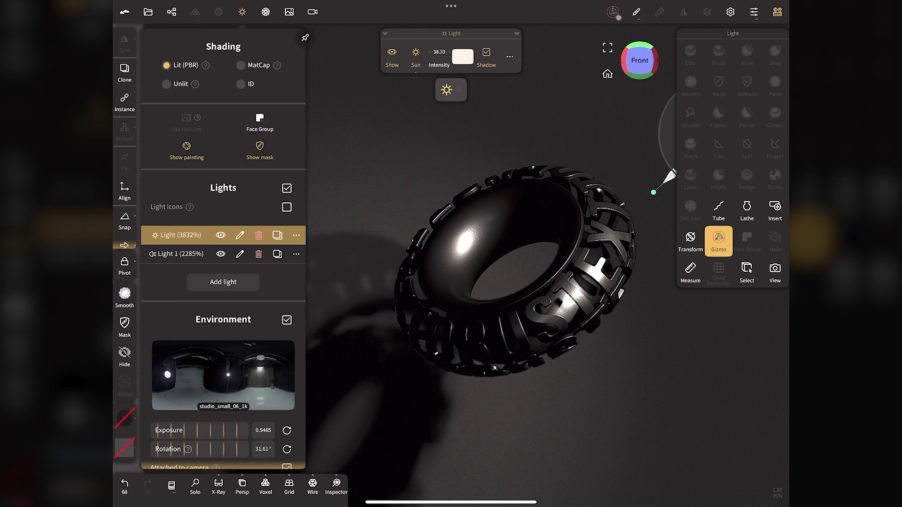
{"action": "left_click_drag", "start_coordinate": [460, 61], "coordinate": [479, 64]}
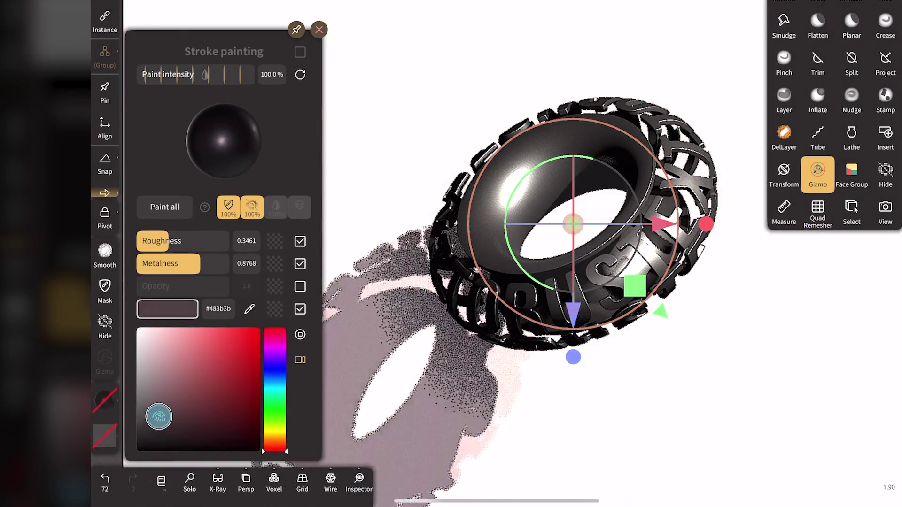
{"action": "left_click_drag", "start_coordinate": [159, 417], "coordinate": [136, 452]}
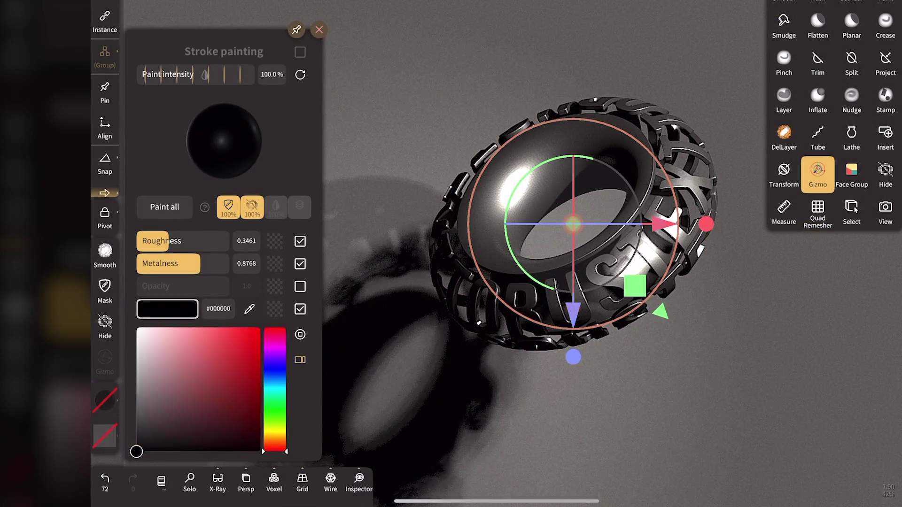
{"action": "mouse_move", "coordinate": [172, 241]}
{"action": "left_mouse_down"}
{"action": "mouse_move", "coordinate": [193, 241]}
{"action": "mouse_move", "coordinate": [203, 262]}
{"action": "mouse_move", "coordinate": [215, 259]}
{"action": "left_mouse_up"}
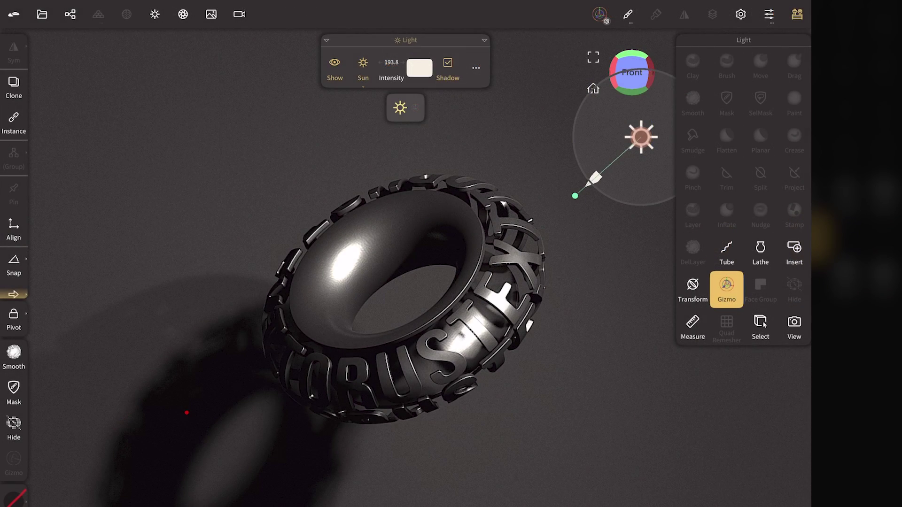
Step: Select the torus and set the Paint tool to dark red #6c1515, metalness 1.0, roughness 0.3238
{"action": "left_click", "coordinate": [471, 236]}
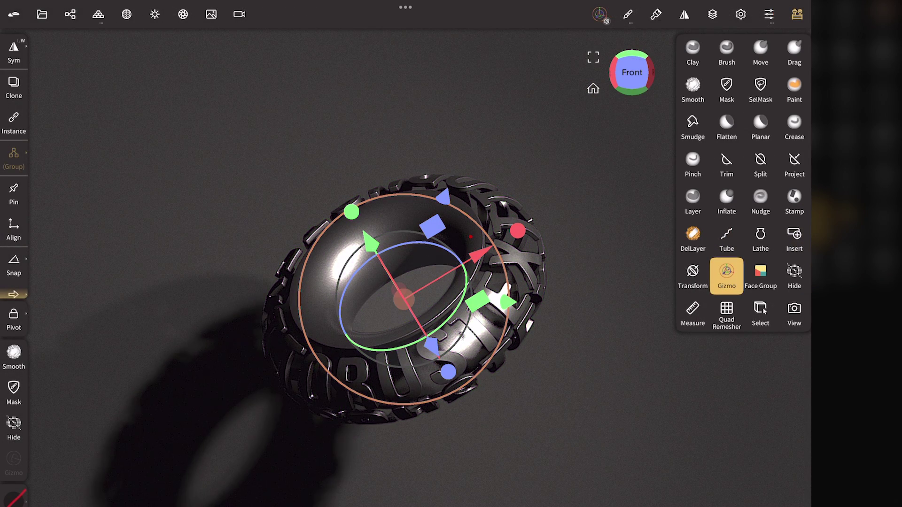
{"action": "left_click", "coordinate": [794, 89]}
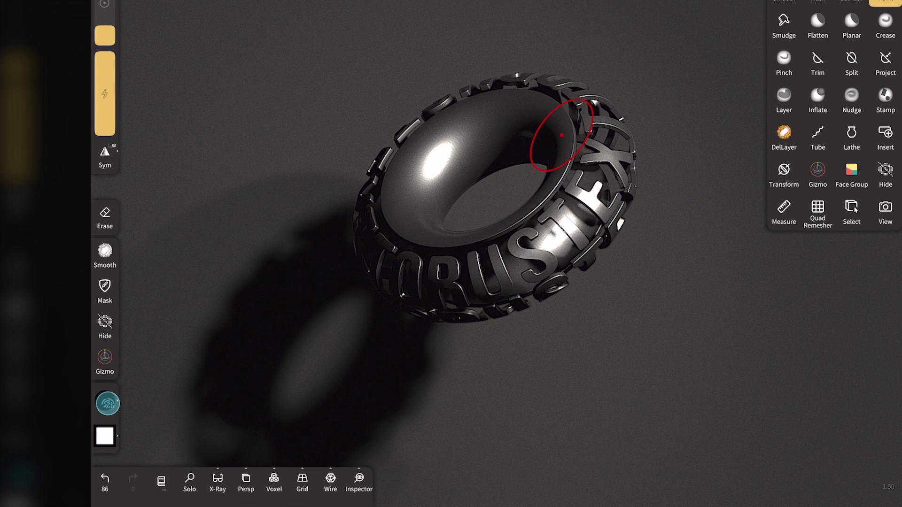
{"action": "left_click", "coordinate": [108, 404]}
{"action": "mouse_move", "coordinate": [214, 362]}
{"action": "left_mouse_down"}
{"action": "mouse_move", "coordinate": [228, 351]}
{"action": "mouse_move", "coordinate": [243, 392]}
{"action": "left_mouse_up"}
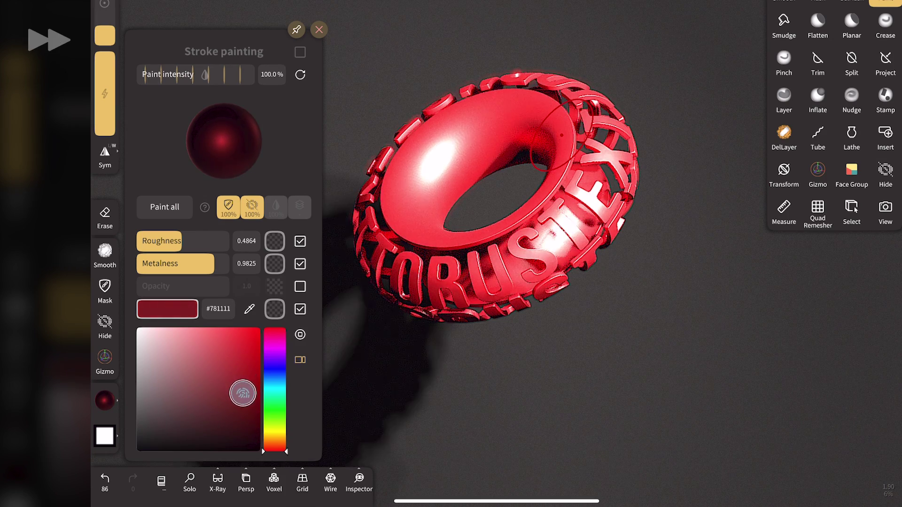
{"action": "mouse_move", "coordinate": [188, 263]}
{"action": "left_mouse_down"}
{"action": "mouse_move", "coordinate": [217, 262]}
{"action": "mouse_move", "coordinate": [158, 239]}
{"action": "left_mouse_up"}
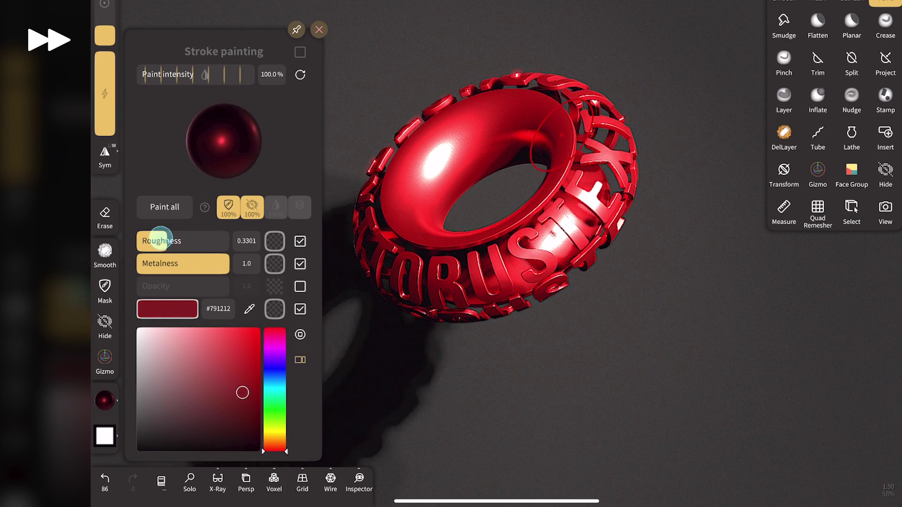
{"action": "mouse_move", "coordinate": [237, 391]}
{"action": "left_mouse_down"}
{"action": "mouse_move", "coordinate": [222, 405]}
{"action": "mouse_move", "coordinate": [235, 399]}
{"action": "left_mouse_up"}
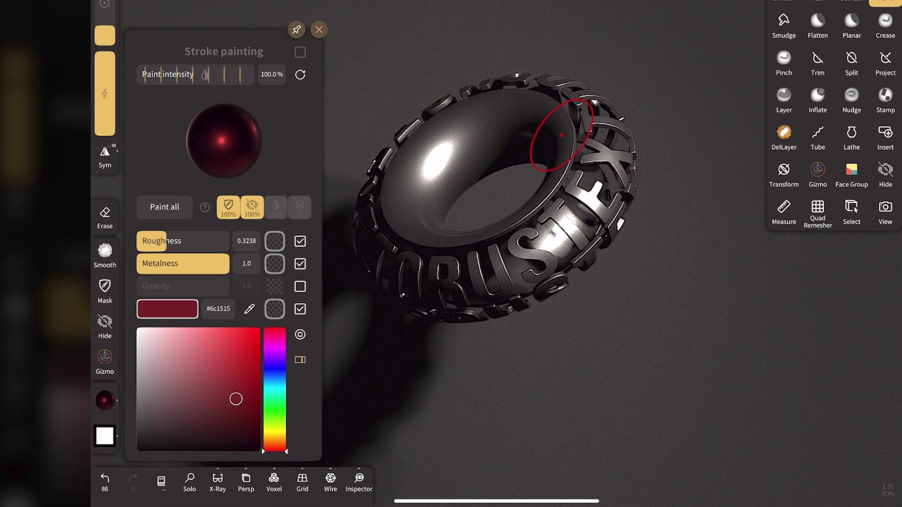
{"action": "left_click", "coordinate": [319, 29]}
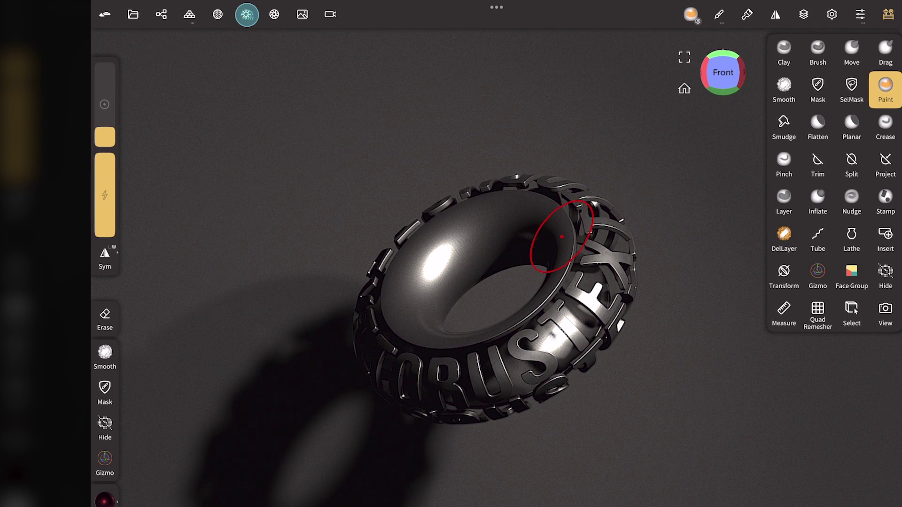
Step: Display the torus in face-group colours and hide both lights
{"action": "left_click", "coordinate": [247, 14]}
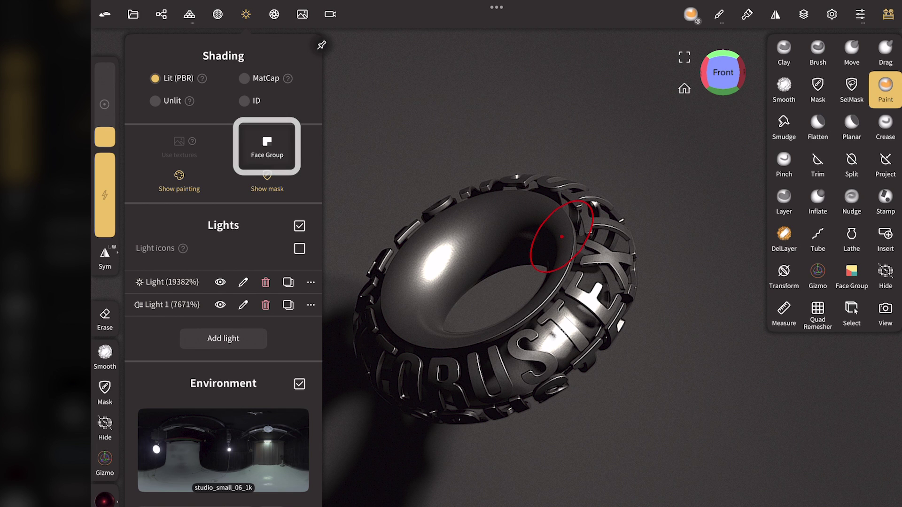
{"action": "left_click", "coordinate": [269, 144]}
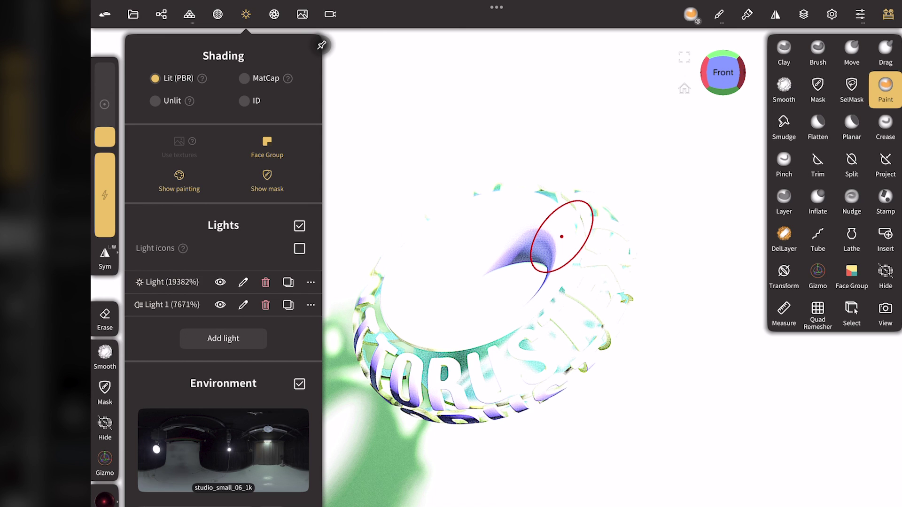
{"action": "left_click", "coordinate": [220, 282]}
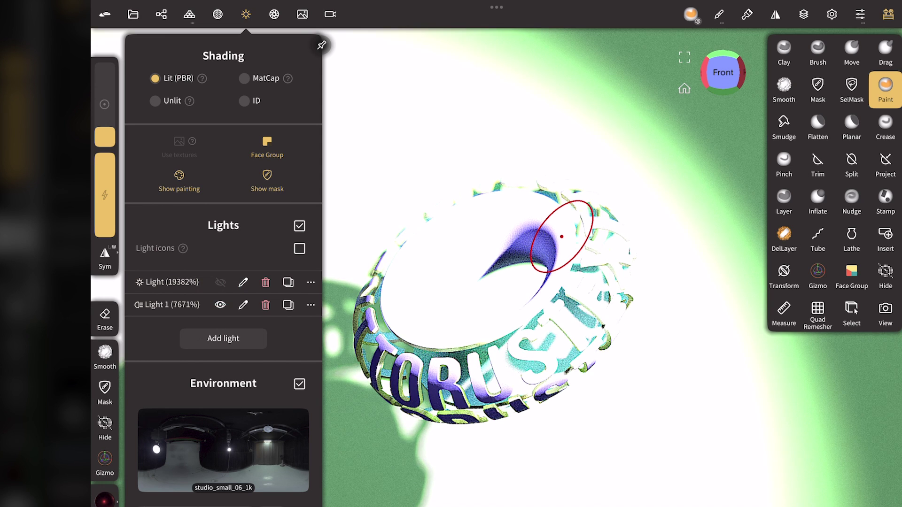
{"action": "left_click", "coordinate": [220, 305]}
Step: Switch post-processing off
{"action": "left_click", "coordinate": [274, 14]}
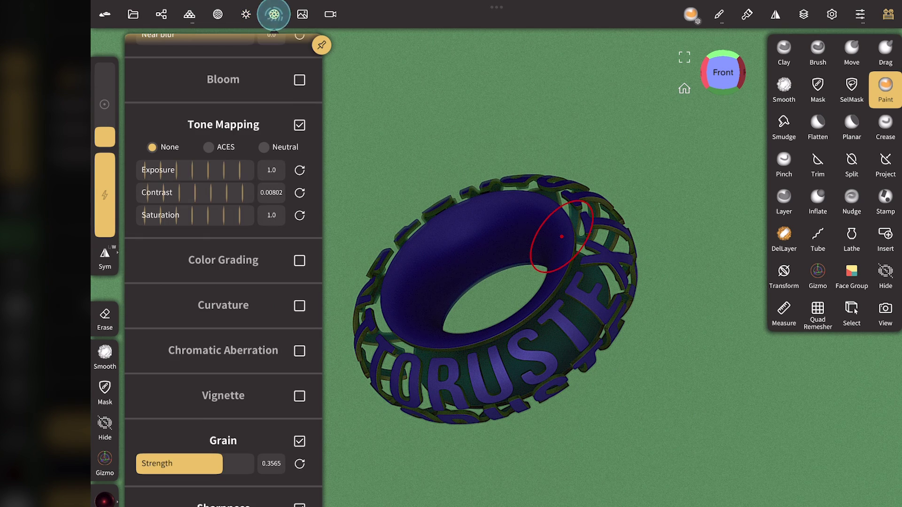
{"action": "scroll", "coordinate": [171, 252], "scroll_direction": "up", "scroll_amount": 10}
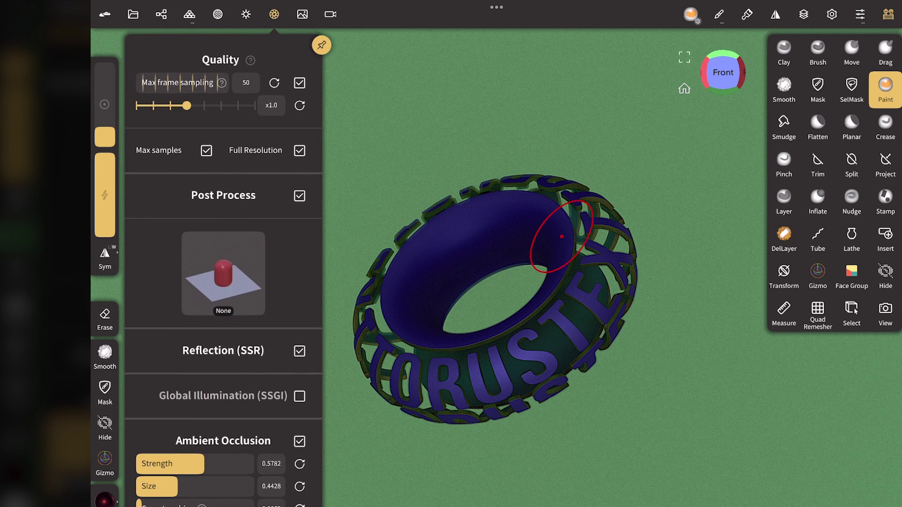
{"action": "left_click", "coordinate": [296, 191]}
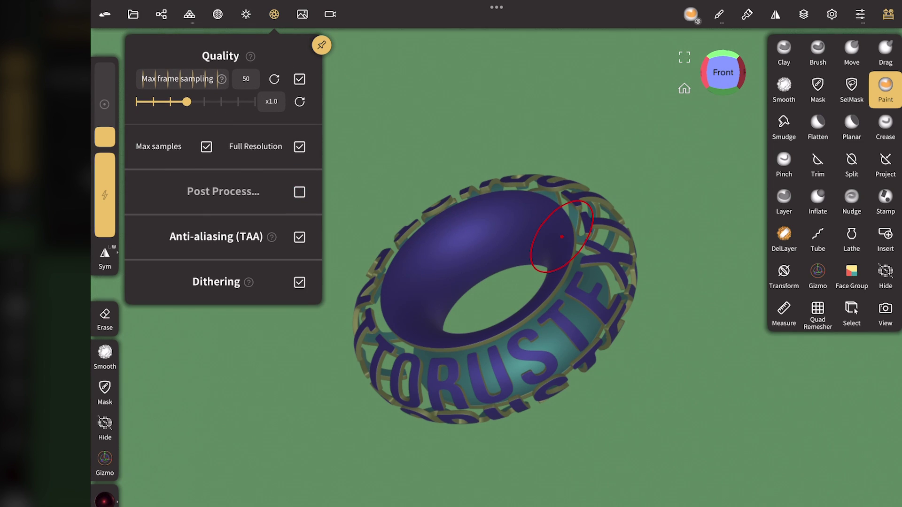
{"action": "left_click", "coordinate": [274, 14]}
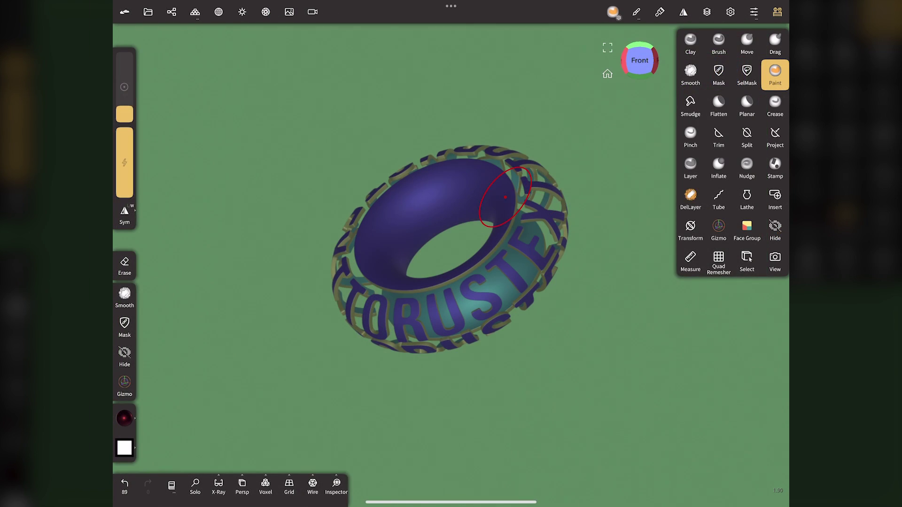
Step: Enlarge the paint brush and paint dark red strokes over the torus's middle, lower part and right side
{"action": "left_click_drag", "start_coordinate": [125, 117], "coordinate": [125, 78]}
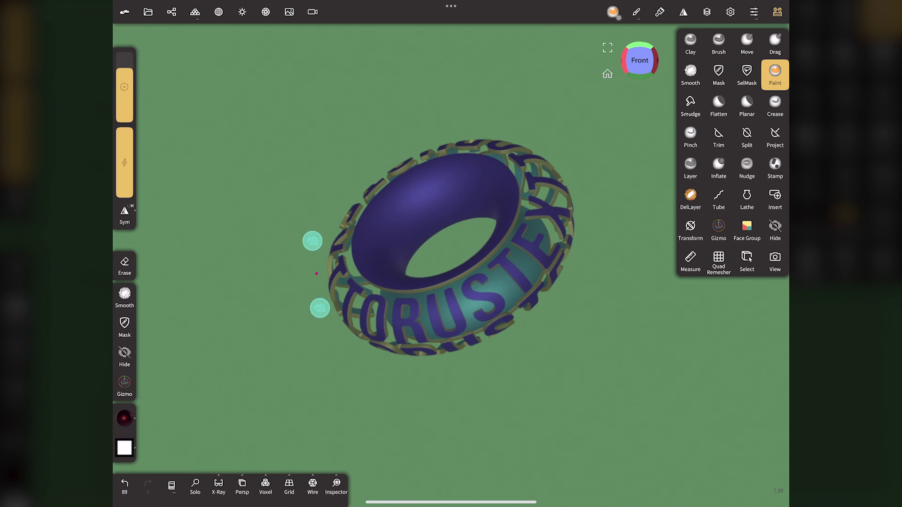
{"action": "scroll", "coordinate": [291, 268], "scroll_direction": "up", "scroll_amount": 5}
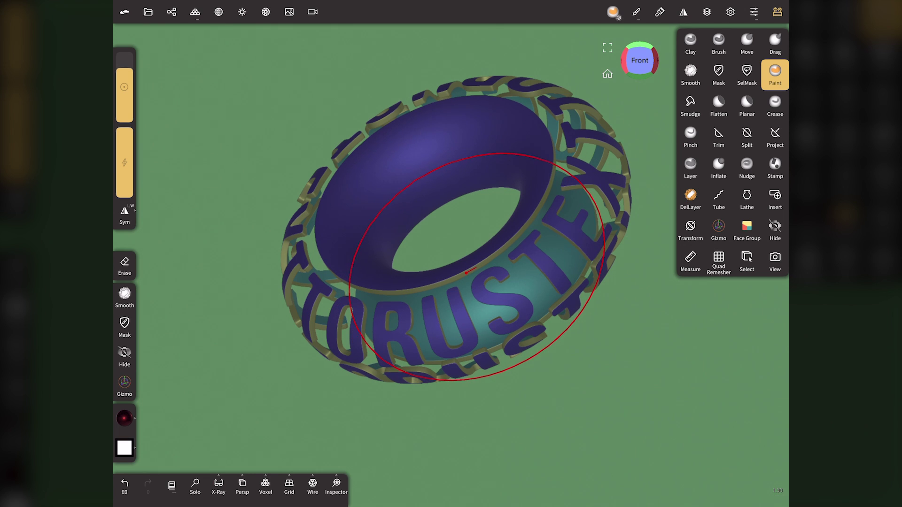
{"action": "left_click_drag", "start_coordinate": [466, 273], "coordinate": [472, 130]}
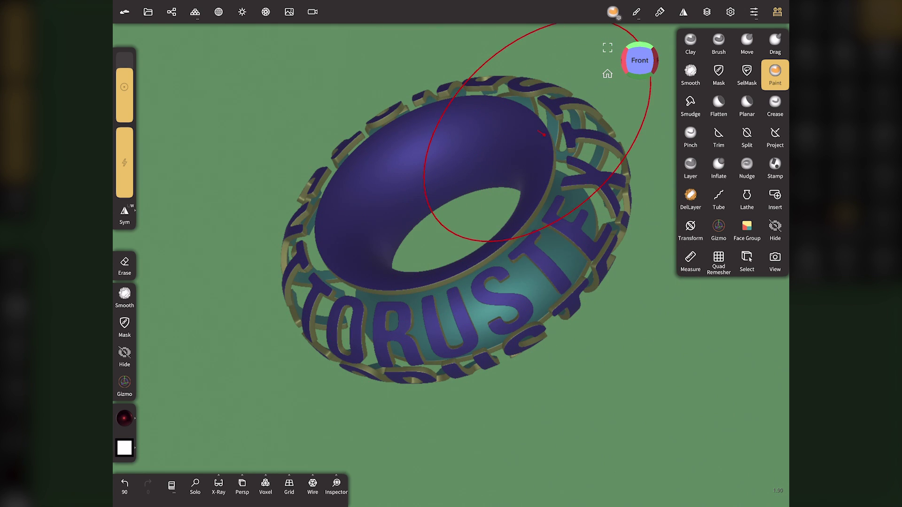
{"action": "mouse_move", "coordinate": [423, 338]}
{"action": "left_mouse_down"}
{"action": "mouse_move", "coordinate": [463, 332]}
{"action": "mouse_move", "coordinate": [474, 260]}
{"action": "left_mouse_up"}
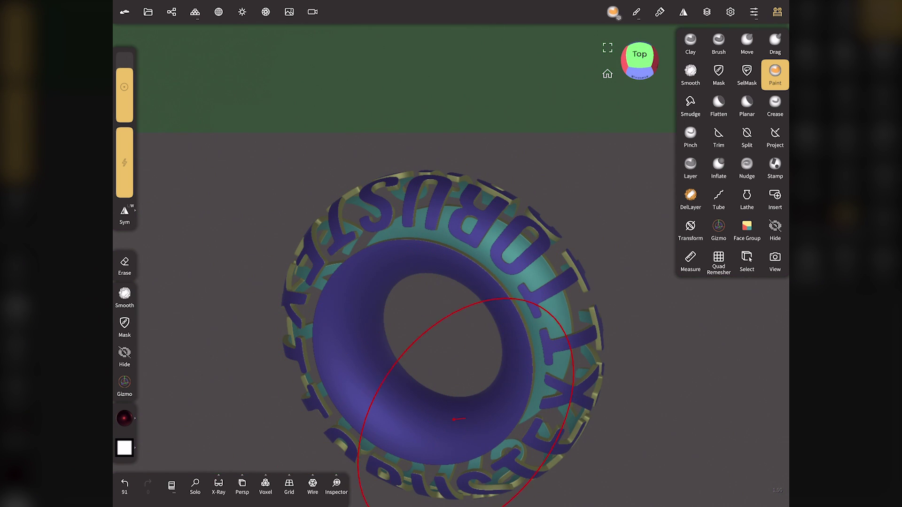
{"action": "left_click_drag", "start_coordinate": [474, 259], "coordinate": [539, 288]}
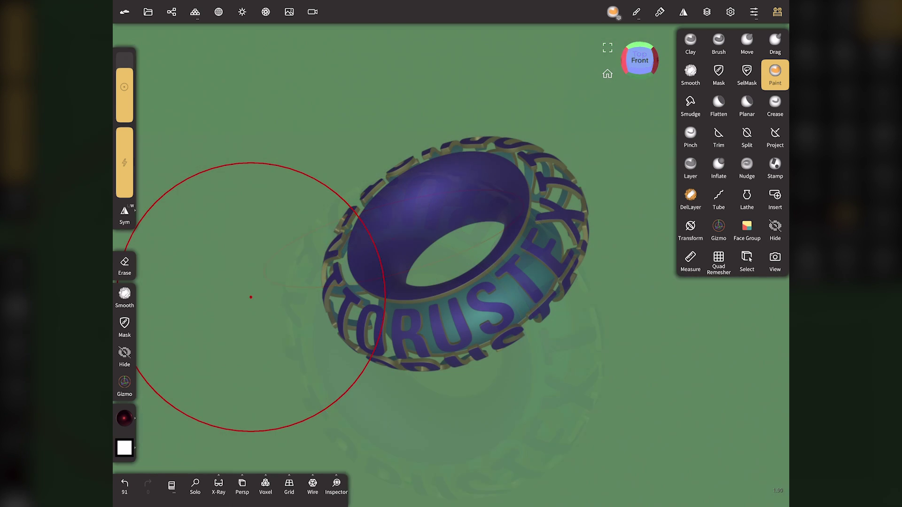
Step: Turn off Face Group display, show both lights again and re-enable Post Process
{"action": "left_click", "coordinate": [240, 11]}
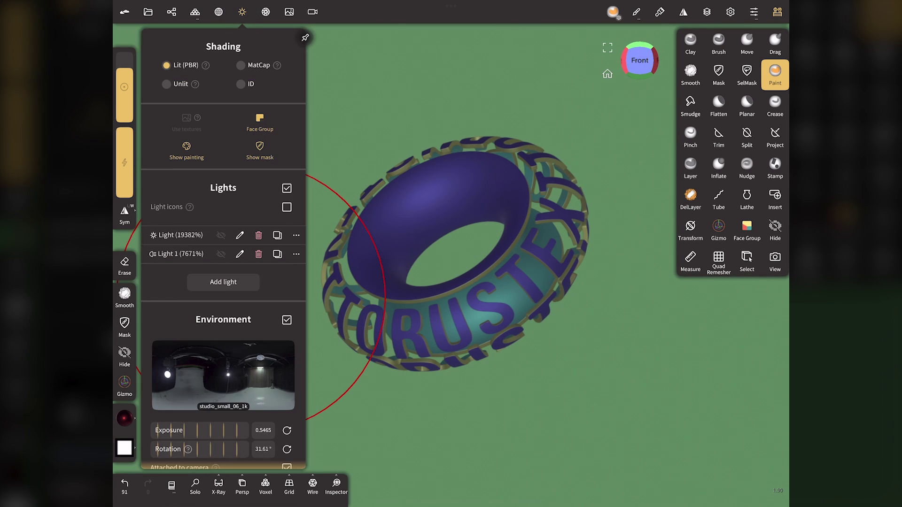
{"action": "left_click", "coordinate": [259, 119]}
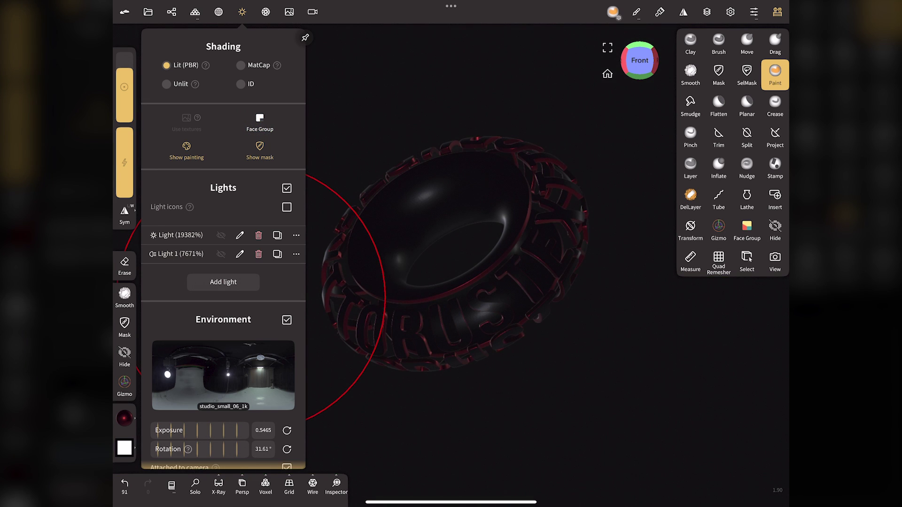
{"action": "left_click", "coordinate": [220, 234]}
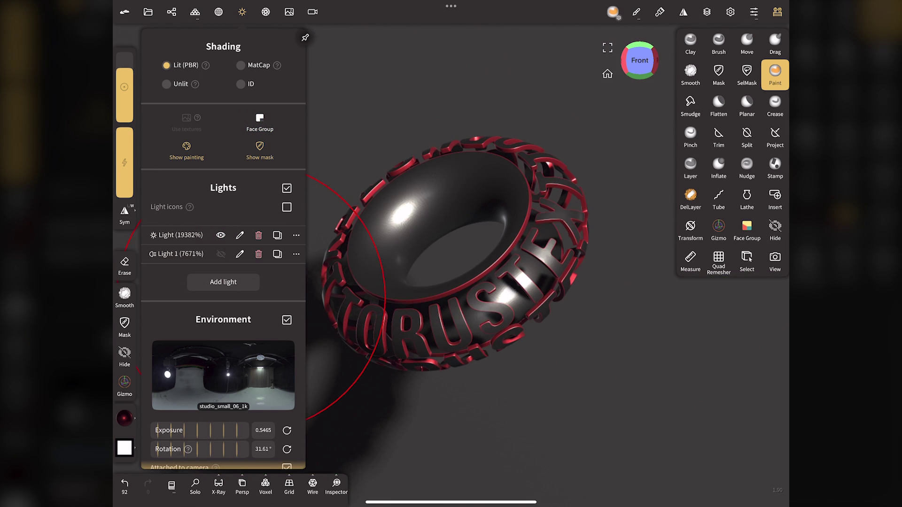
{"action": "left_click", "coordinate": [220, 254]}
{"action": "left_click", "coordinate": [266, 12]}
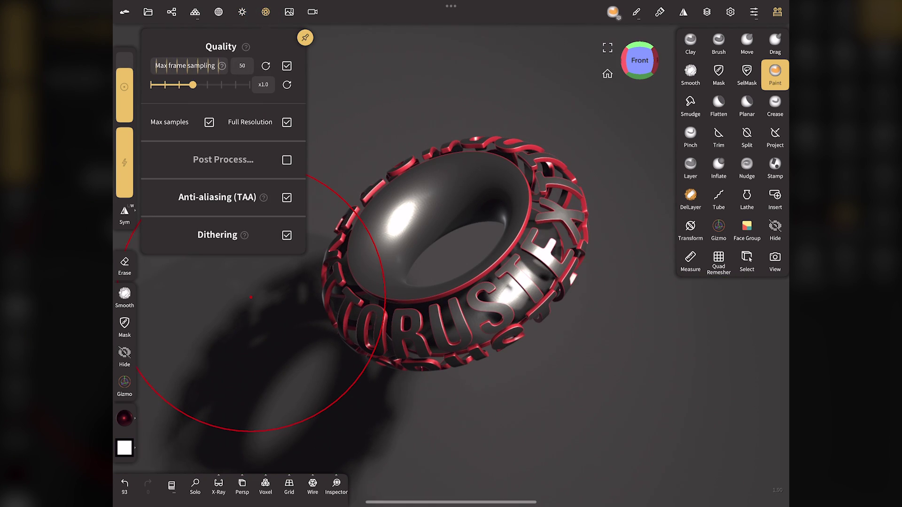
{"action": "left_click", "coordinate": [284, 159]}
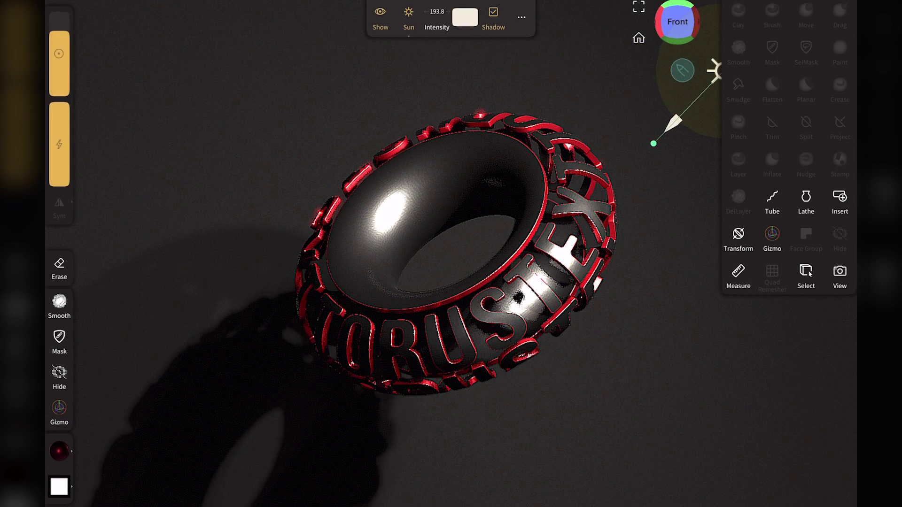
Step: Re-aim the sun light so the torus casts a long shadow across the dark ground
{"action": "mouse_move", "coordinate": [687, 68]}
{"action": "left_mouse_down"}
{"action": "mouse_move", "coordinate": [700, 56]}
{"action": "mouse_move", "coordinate": [684, 72]}
{"action": "left_mouse_up"}
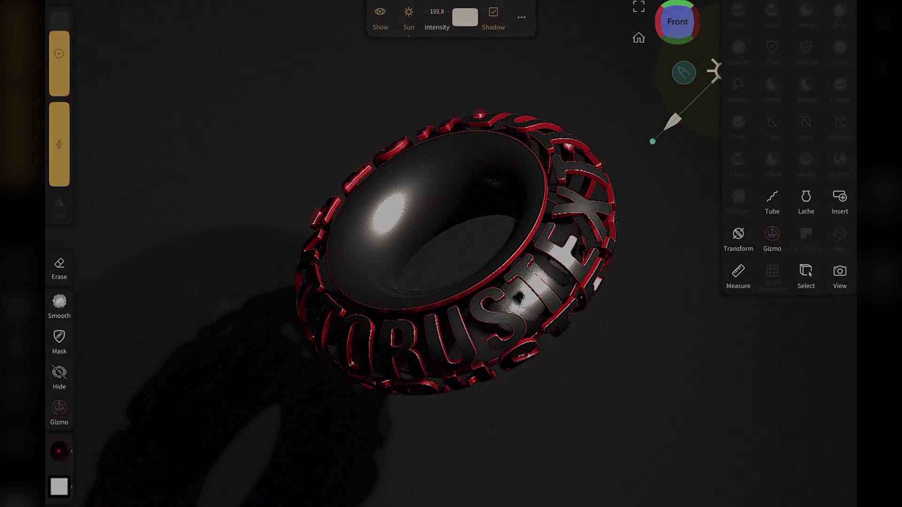